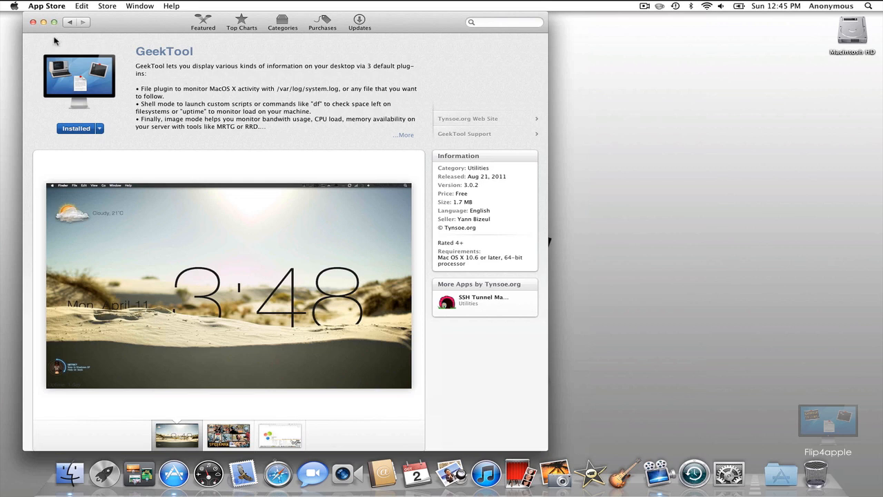
Step: Close the App Store window showing the GeekTool page and switch to the desktop
{"action": "left_click_drag", "start_coordinate": [115, 28], "coordinate": [133, 27]}
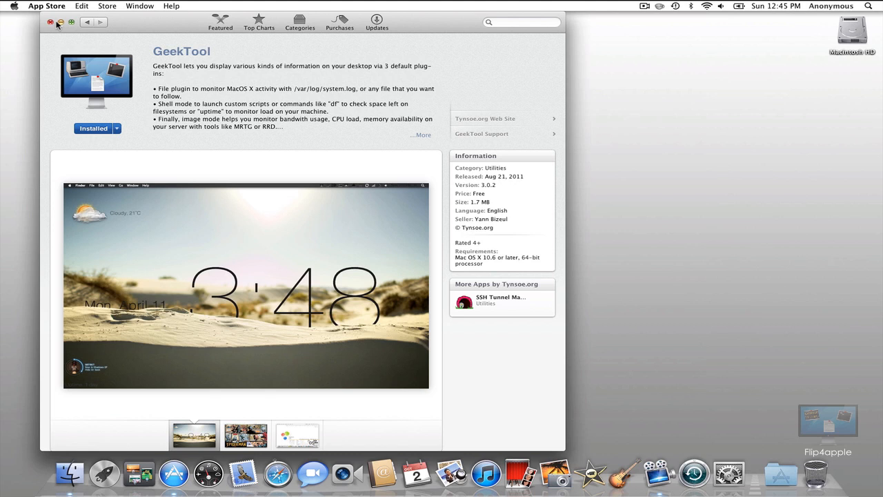
{"action": "left_click", "coordinate": [50, 22]}
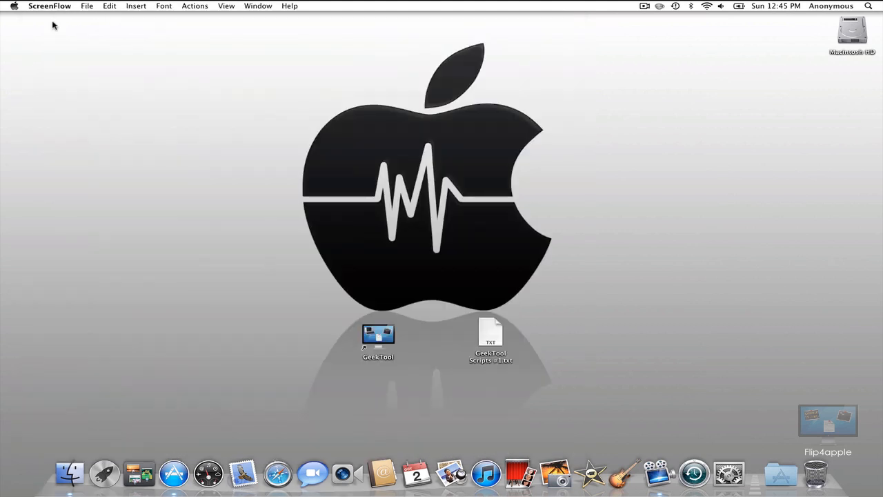
{"action": "left_click", "coordinate": [379, 188]}
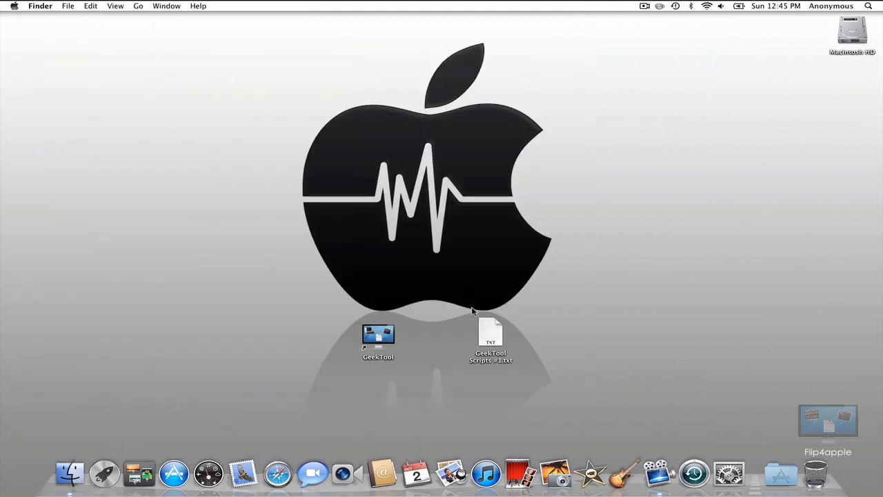
Step: Open GeekTool Scripts #1.txt from the desktop and move its window to the upper-left corner of the desktop
{"action": "double_click", "coordinate": [491, 335]}
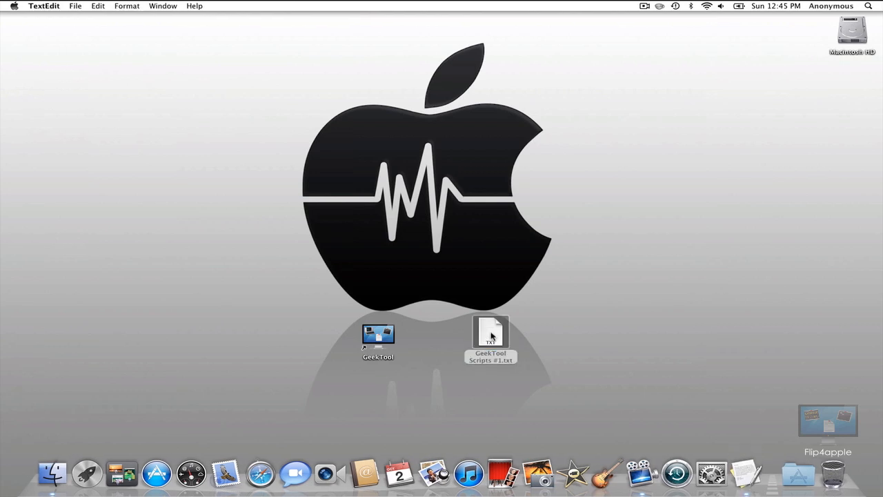
{"action": "left_click_drag", "start_coordinate": [308, 38], "coordinate": [207, 12]}
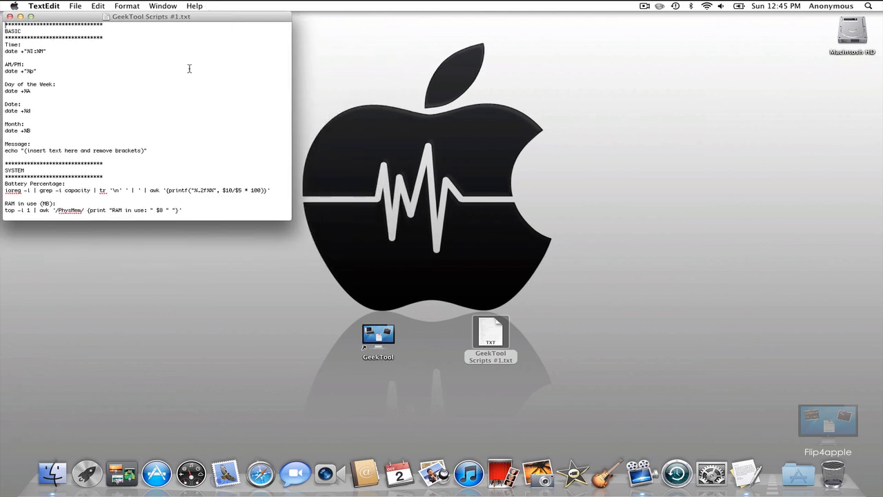
{"action": "triple_click", "coordinate": [12, 32]}
{"action": "left_click", "coordinate": [23, 44]}
{"action": "left_click", "coordinate": [399, 180]}
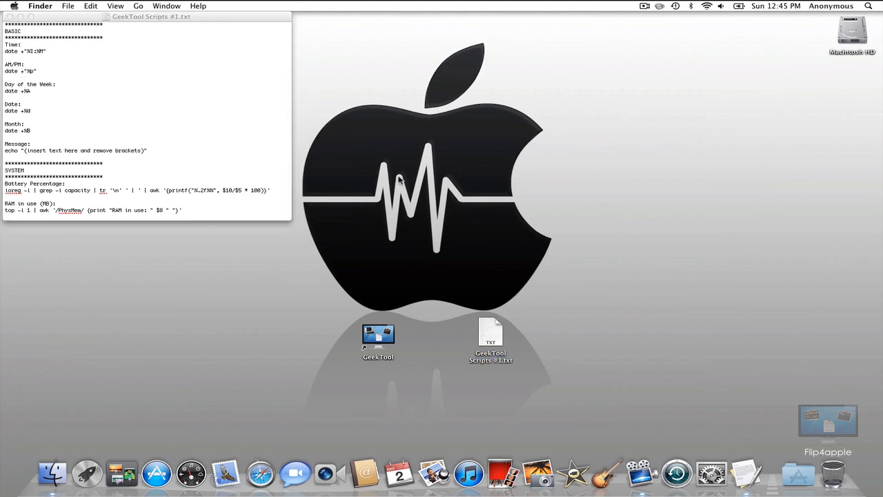
{"action": "left_click", "coordinate": [214, 19]}
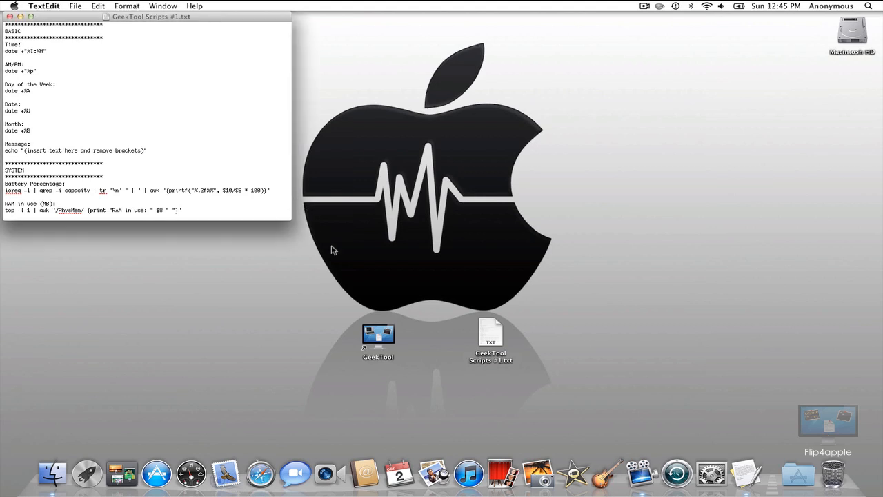
Step: Open GeekTool from its desktop alias and place its window beside the script file
{"action": "double_click", "coordinate": [383, 338]}
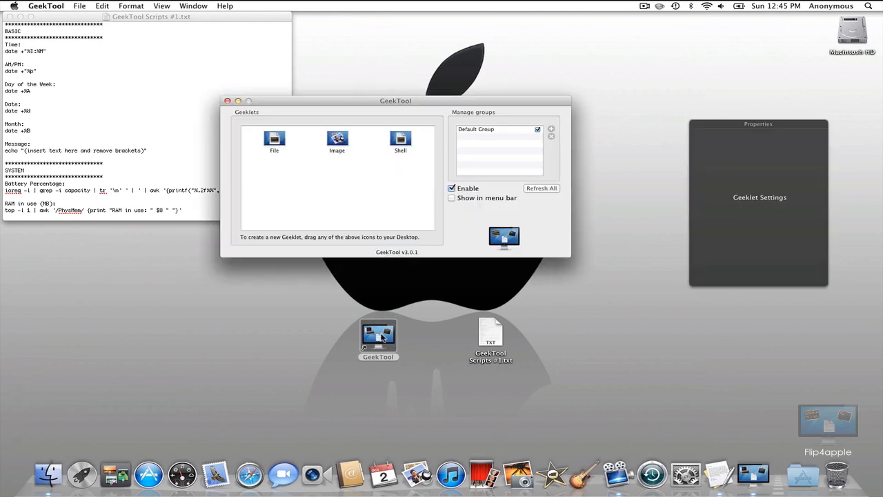
{"action": "left_click_drag", "start_coordinate": [445, 104], "coordinate": [517, 20]}
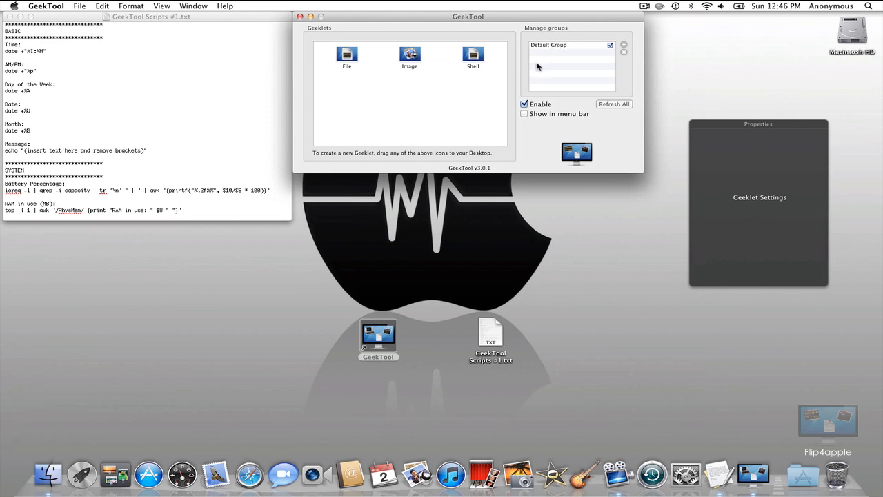
Step: Disable GeekTool and enable it again
{"action": "left_click", "coordinate": [524, 105]}
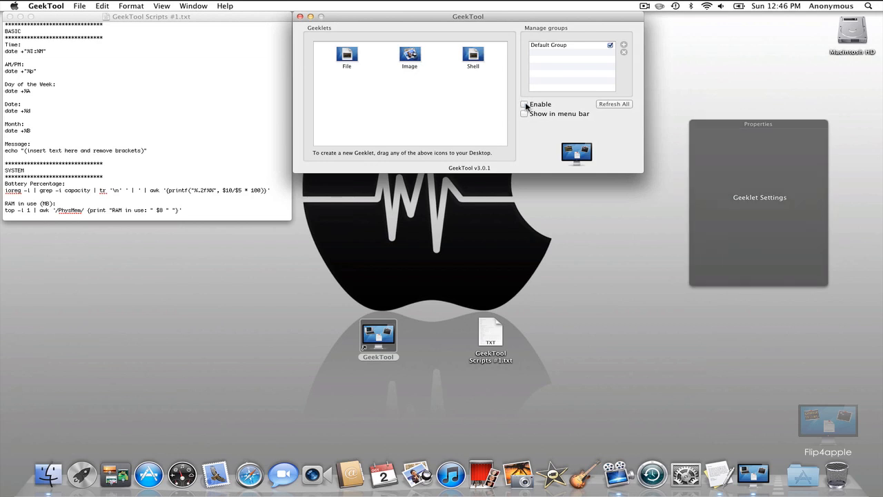
{"action": "left_click", "coordinate": [525, 104]}
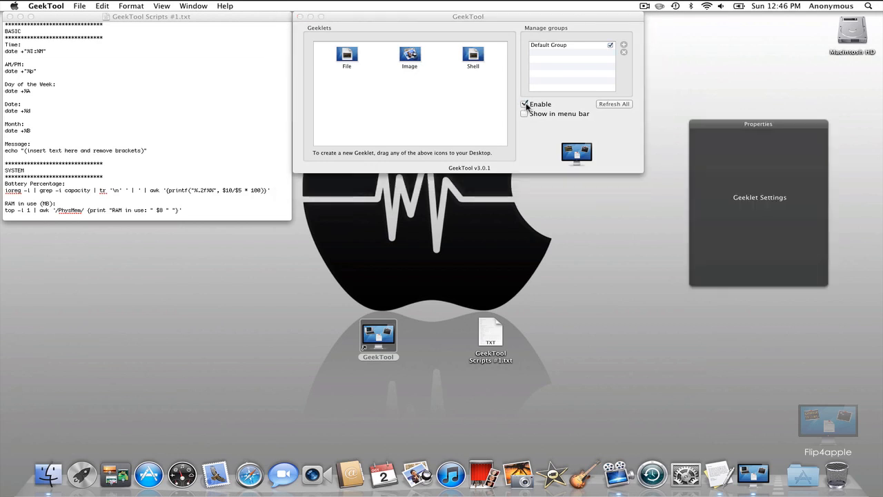
{"action": "left_click", "coordinate": [556, 108]}
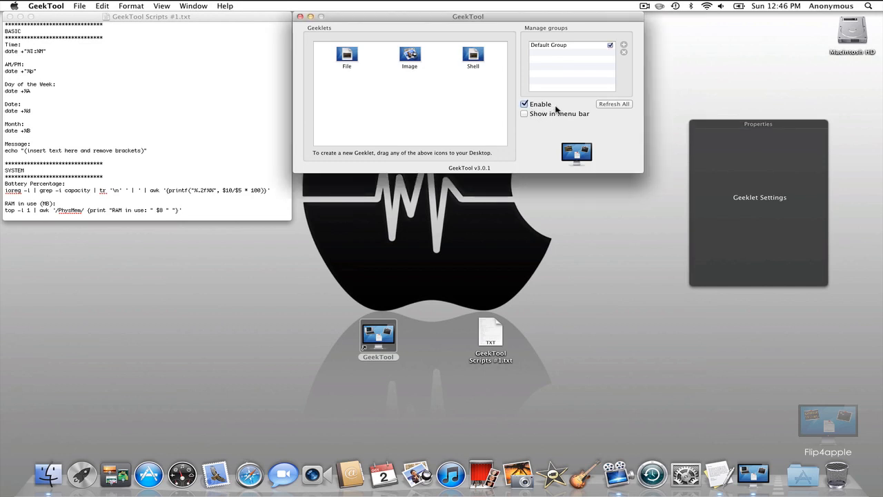
{"action": "left_click", "coordinate": [563, 49]}
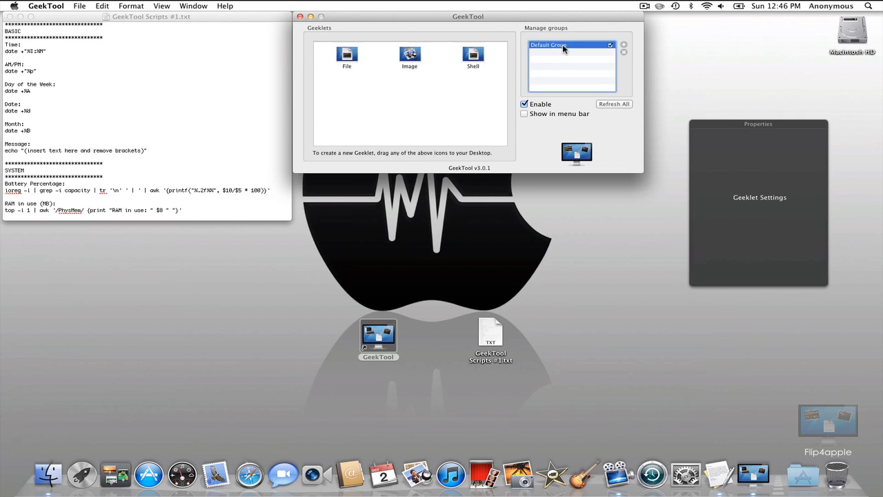
{"action": "left_click", "coordinate": [562, 44]}
{"action": "type", "text": "T"}
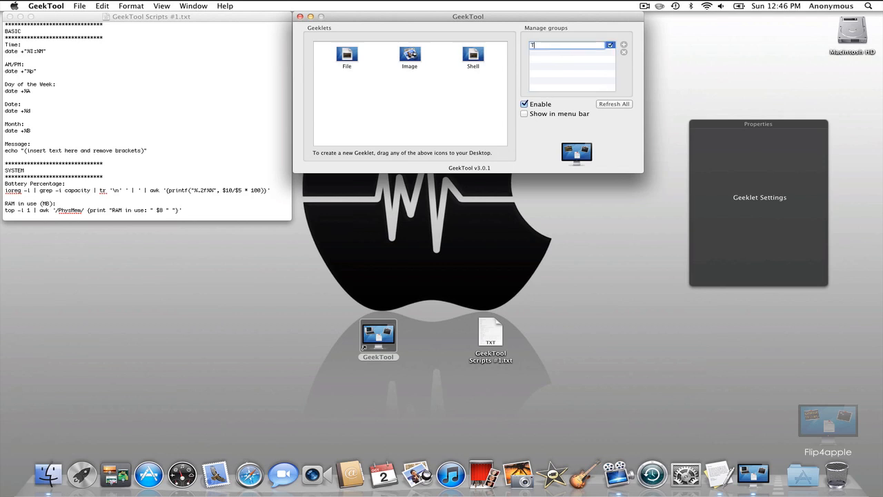
{"action": "type", "text": "ime"}
{"action": "key", "text": "Escape"}
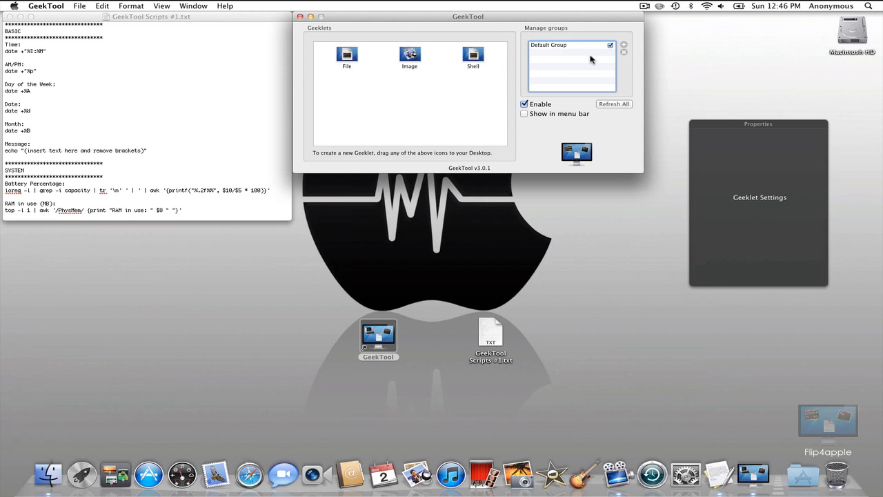
Step: Rename the Default Group in GeekTool as Time
{"action": "left_click", "coordinate": [558, 48]}
{"action": "left_click", "coordinate": [563, 46]}
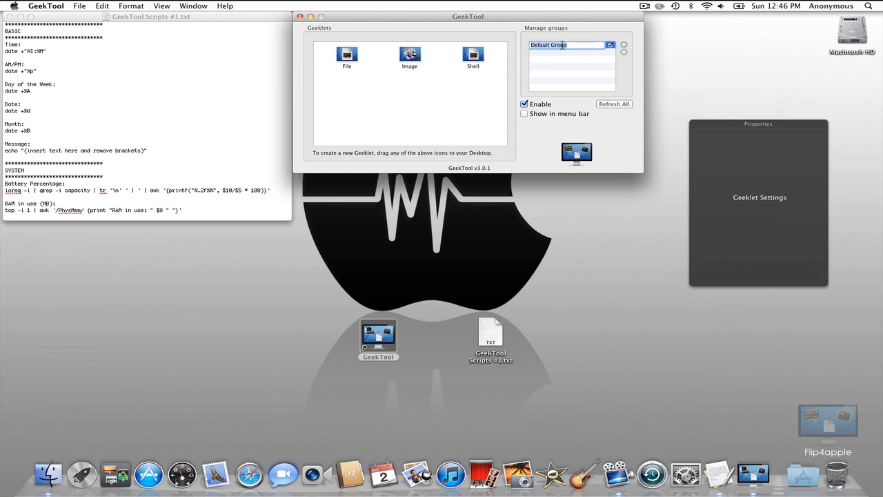
{"action": "type", "text": "Time"}
{"action": "left_click", "coordinate": [574, 54]}
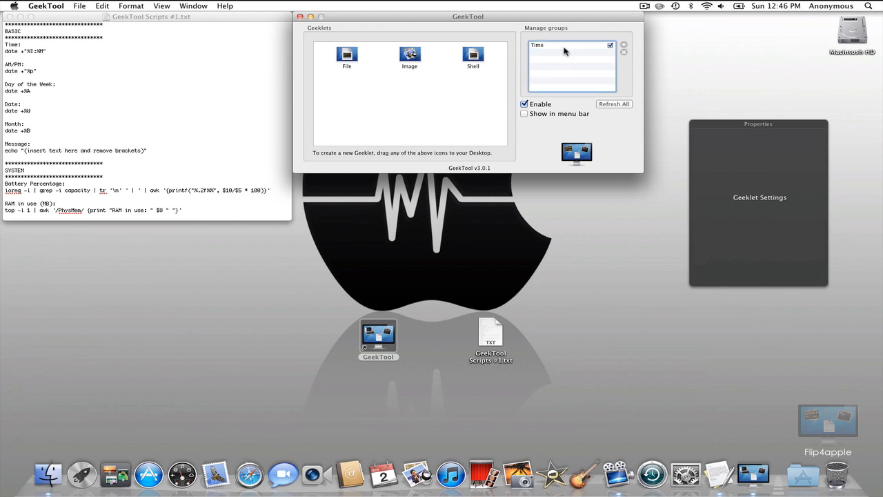
Step: Add a Shell geeklet to the desktop in the Time group and name it Time
{"action": "left_click", "coordinate": [563, 49]}
{"action": "left_click_drag", "start_coordinate": [470, 52], "coordinate": [596, 252]}
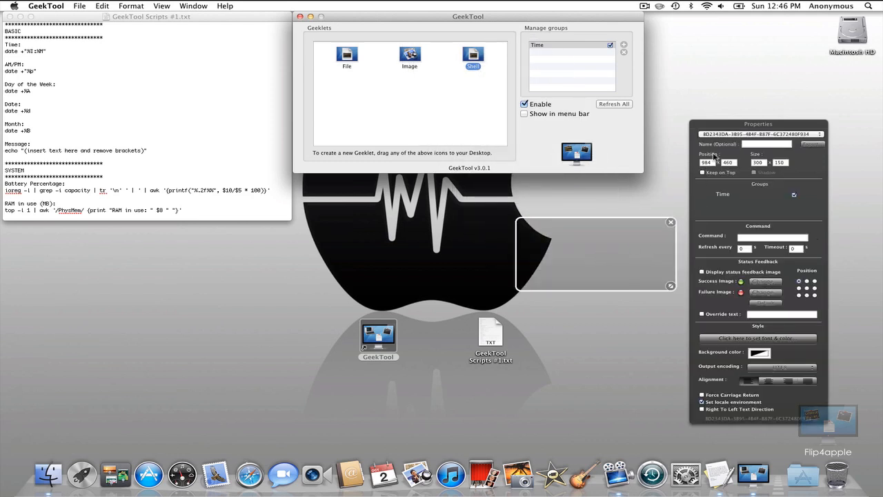
{"action": "left_click_drag", "start_coordinate": [747, 124], "coordinate": [735, 102]}
{"action": "left_click", "coordinate": [744, 121]}
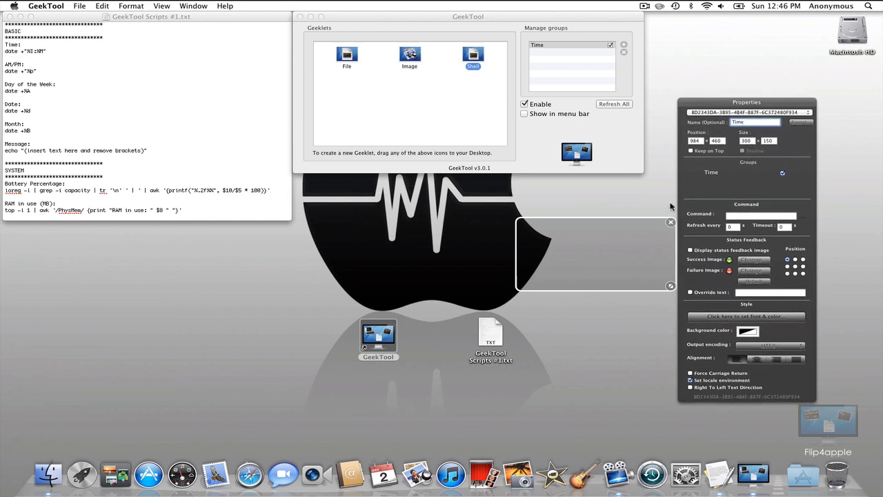
{"action": "left_click_drag", "start_coordinate": [606, 233], "coordinate": [593, 226]}
{"action": "left_click", "coordinate": [717, 173]}
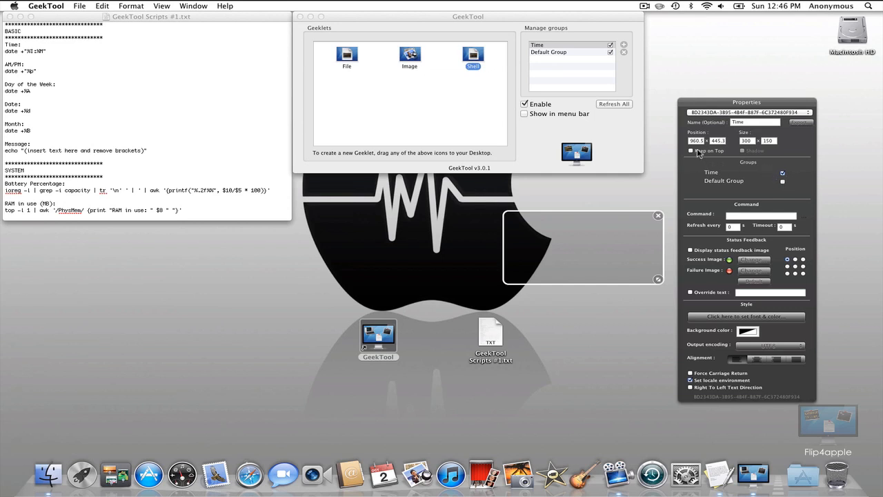
{"action": "left_click", "coordinate": [753, 216]}
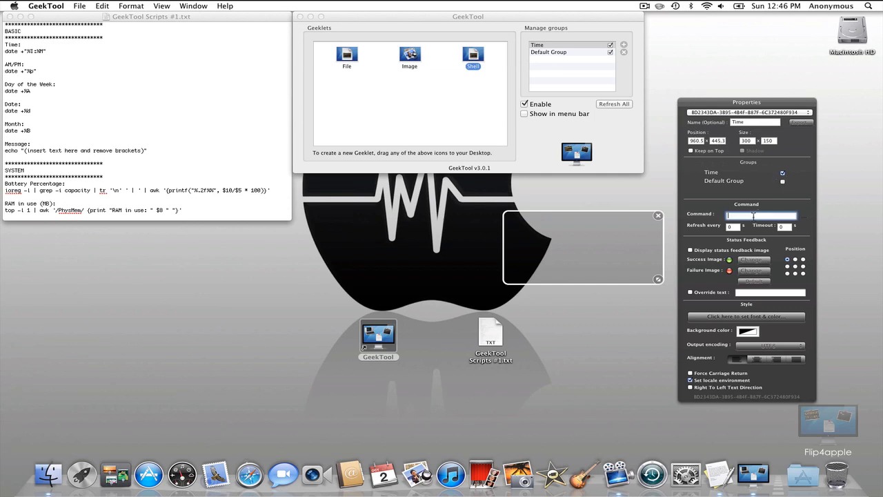
{"action": "left_click", "coordinate": [806, 217]}
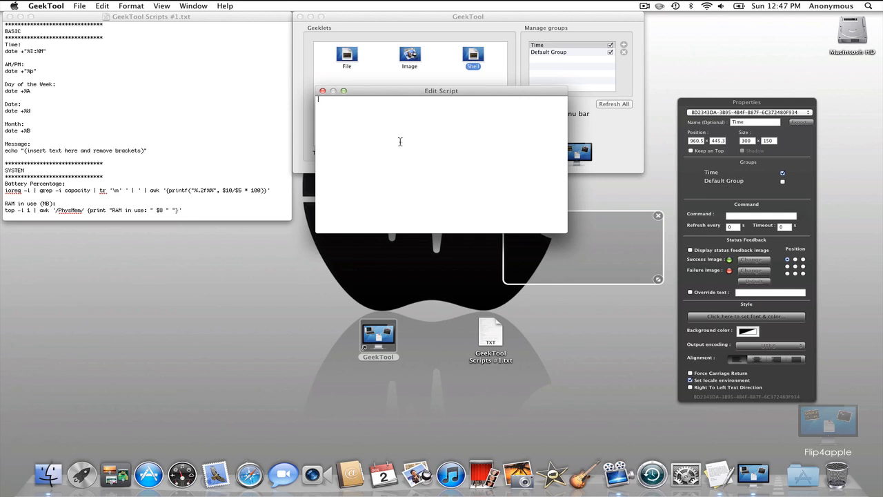
{"action": "left_click_drag", "start_coordinate": [374, 98], "coordinate": [402, 203]}
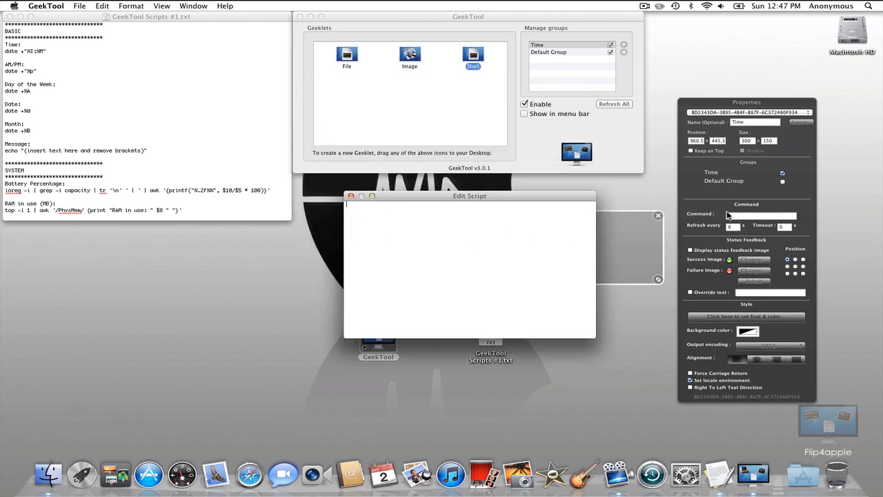
{"action": "left_click", "coordinate": [350, 196]}
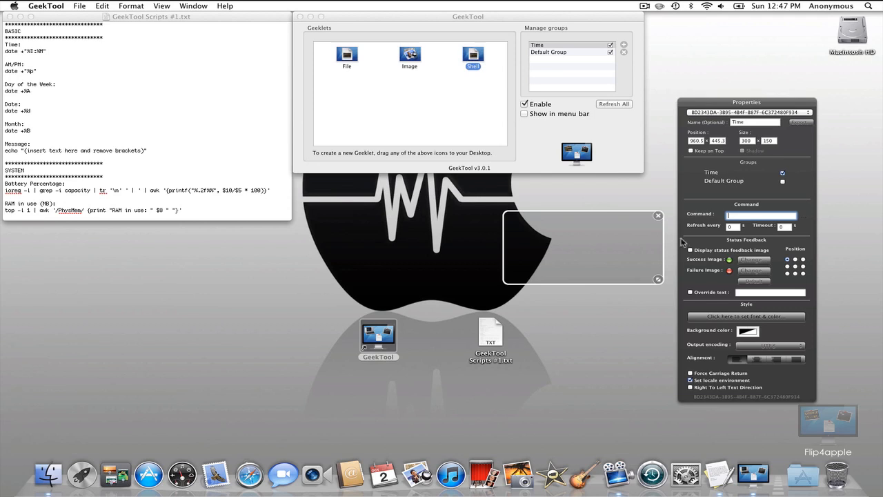
Step: Copy the Time script date +"%I:%M" from the text file into the Time geeklet's command
{"action": "left_click", "coordinate": [61, 61]}
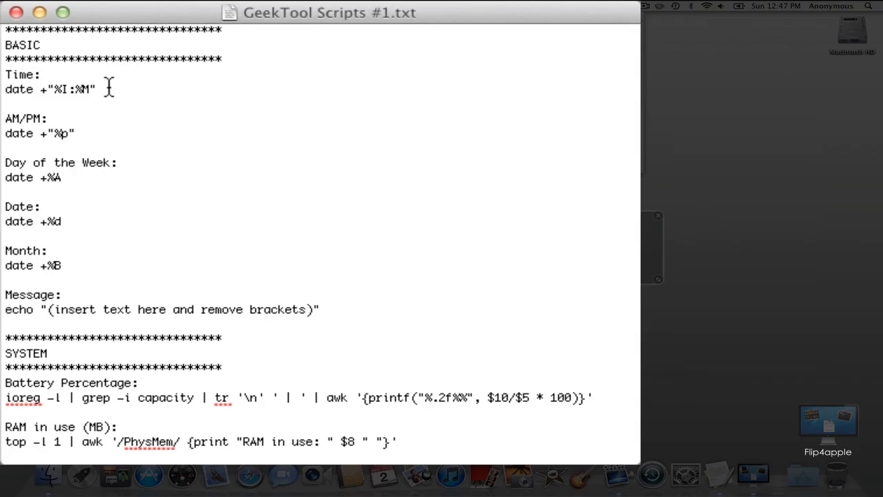
{"action": "left_click_drag", "start_coordinate": [50, 54], "coordinate": [46, 53]}
{"action": "left_click_drag", "start_coordinate": [95, 90], "coordinate": [12, 81]}
{"action": "key", "text": "super+c"}
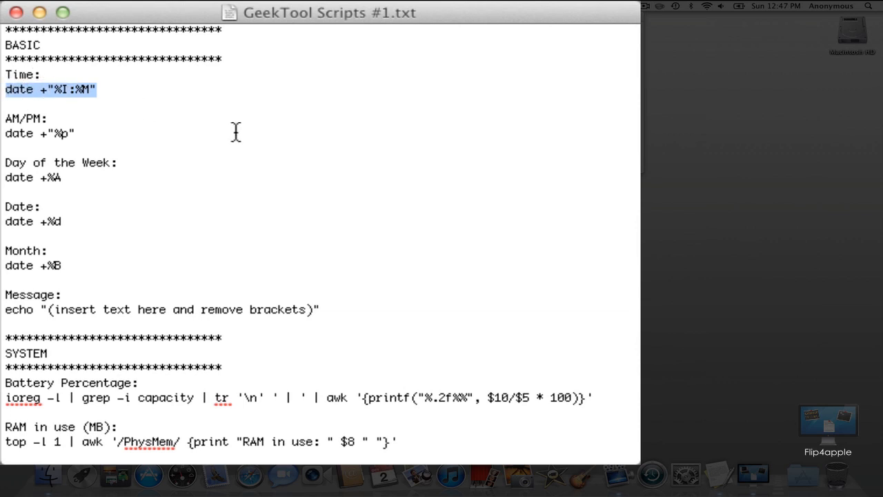
{"action": "left_click", "coordinate": [507, 142]}
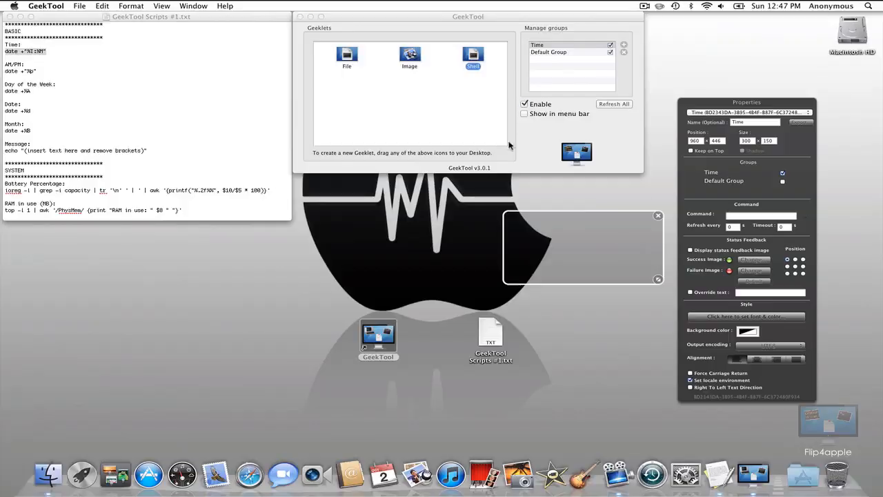
{"action": "left_click", "coordinate": [765, 216]}
{"action": "key", "text": "super+v"}
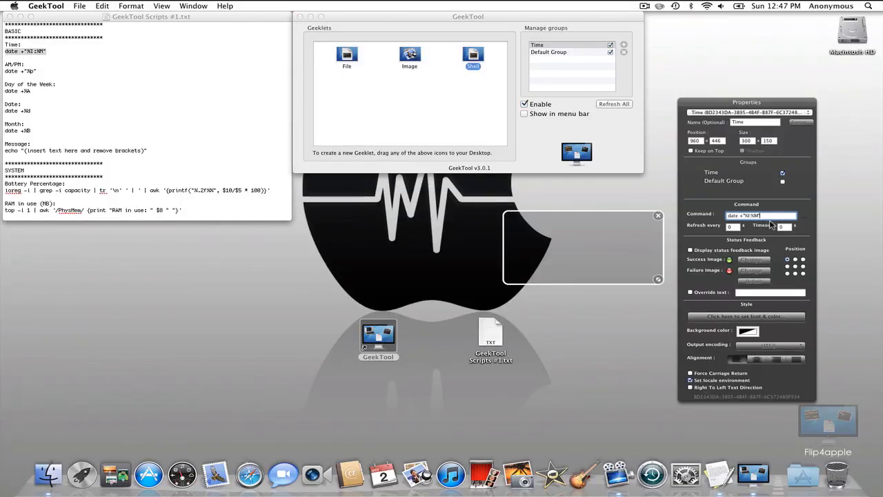
{"action": "left_click_drag", "start_coordinate": [610, 230], "coordinate": [653, 237]}
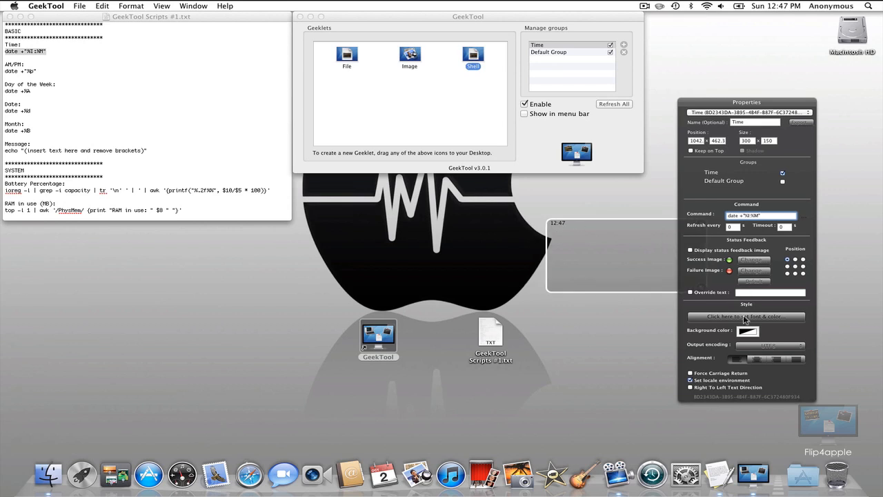
Step: Set the Time geeklet's font to Kino MT Regular at size 288
{"action": "left_click", "coordinate": [747, 316]}
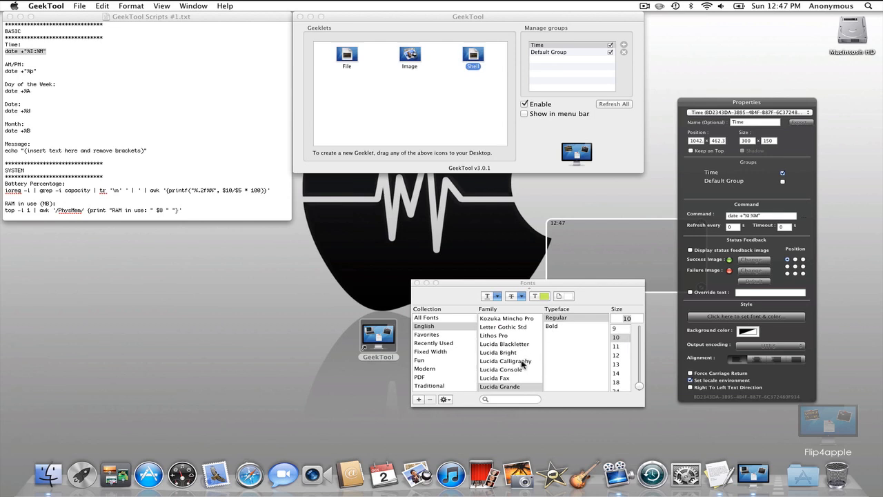
{"action": "left_click", "coordinate": [506, 378]}
{"action": "scroll", "coordinate": [508, 365], "scroll_direction": "up", "scroll_amount": 2}
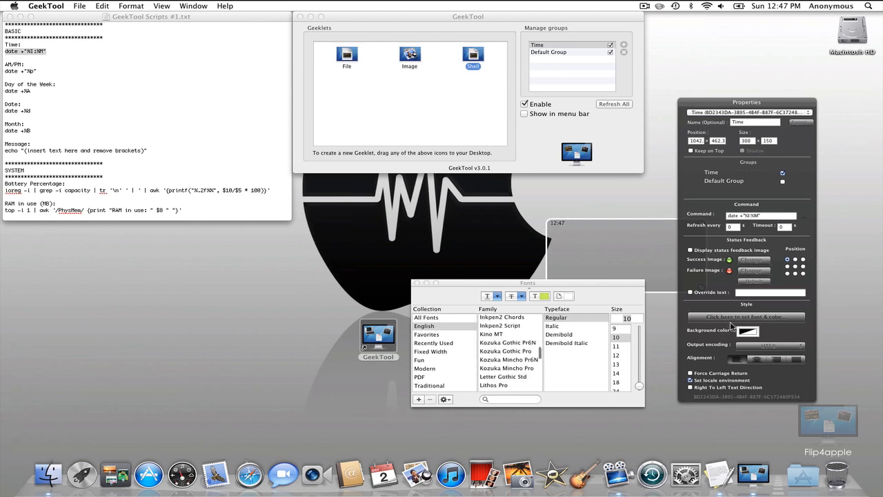
{"action": "left_click", "coordinate": [521, 334]}
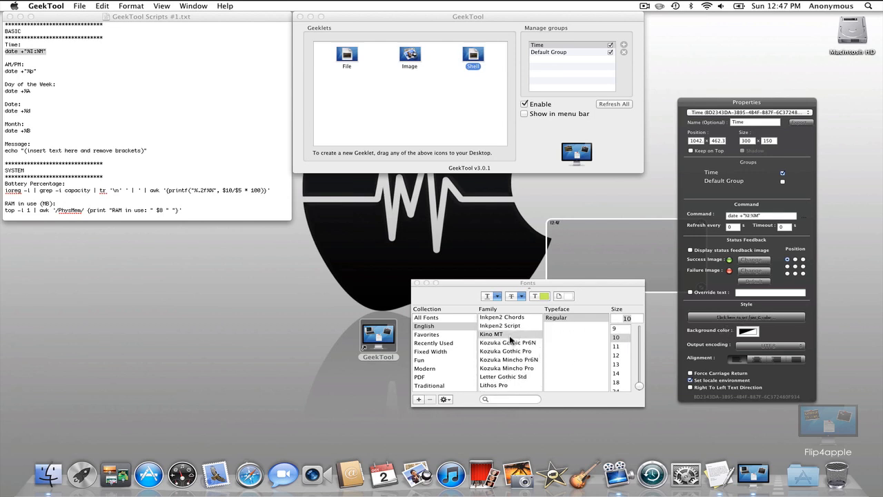
{"action": "left_click", "coordinate": [521, 342]}
{"action": "left_click", "coordinate": [491, 334]}
{"action": "scroll", "coordinate": [620, 372], "scroll_direction": "down", "scroll_amount": 4}
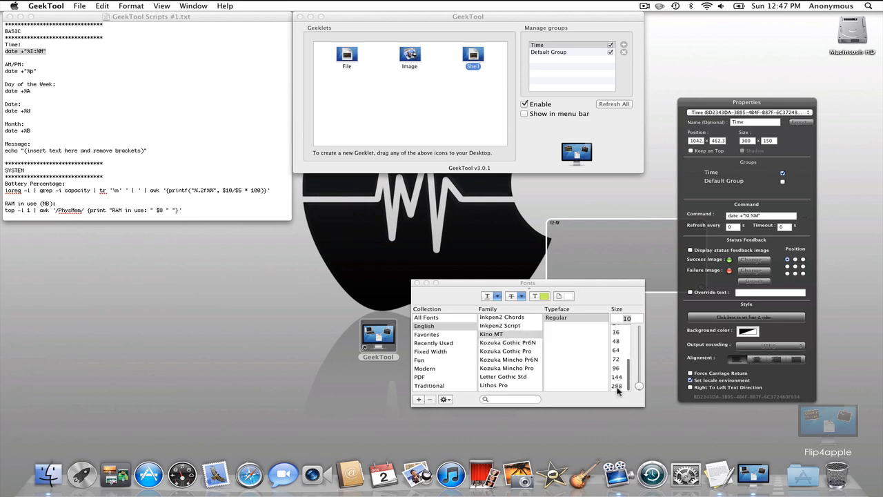
{"action": "left_click", "coordinate": [618, 386]}
Step: Move the Time geeklet to about 245 × 493 and enlarge it to about 686 × 409
{"action": "left_click_drag", "start_coordinate": [621, 272], "coordinate": [214, 293]}
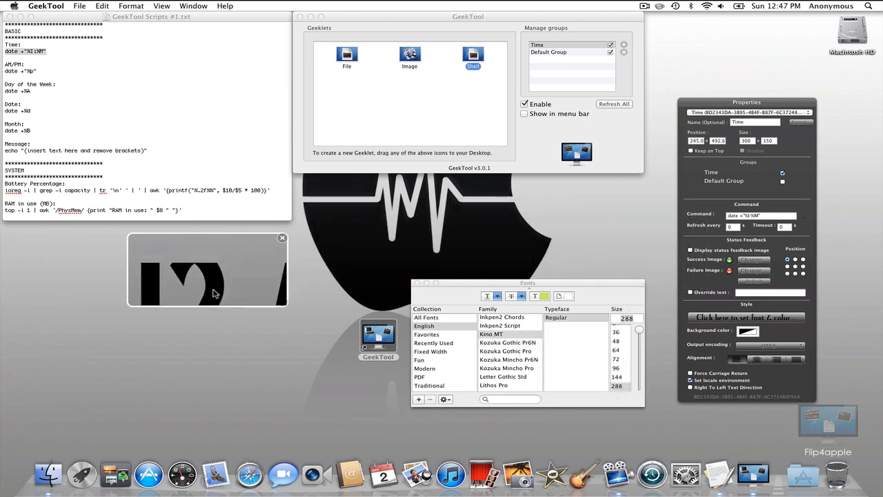
{"action": "left_click_drag", "start_coordinate": [286, 304], "coordinate": [484, 423]}
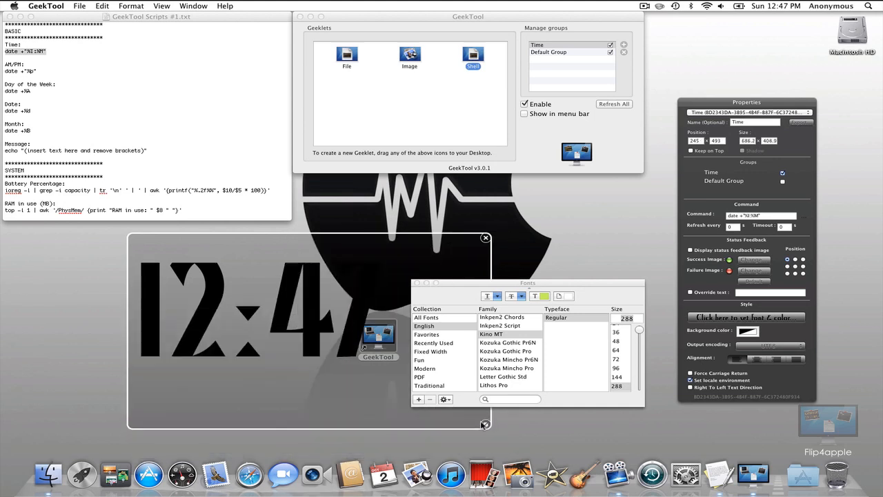
Step: Move the Time geeklet lower on the desktop and change its font to Kozuka Mincho Pro R
{"action": "left_click_drag", "start_coordinate": [356, 332], "coordinate": [240, 398]}
{"action": "left_click", "coordinate": [512, 351]}
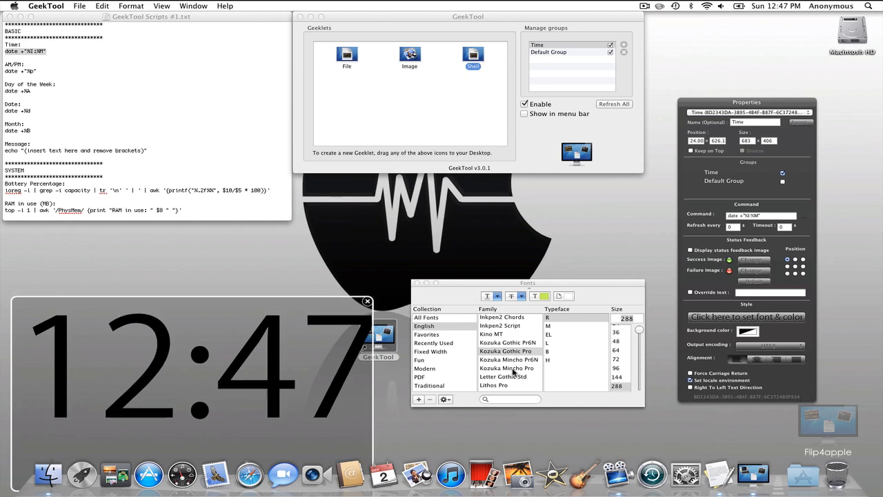
{"action": "left_click", "coordinate": [514, 368]}
Step: Reduce the Time geeklet's font size to 144, then fit its box to about 495 × 205 at position 66 × 646
{"action": "left_click_drag", "start_coordinate": [357, 405], "coordinate": [332, 365]}
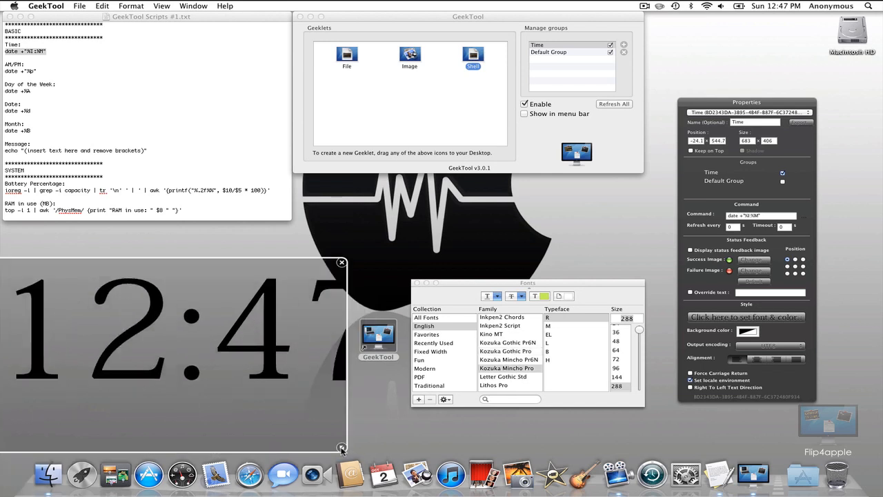
{"action": "left_click_drag", "start_coordinate": [343, 449], "coordinate": [261, 362]}
{"action": "left_click", "coordinate": [623, 378]}
{"action": "left_click_drag", "start_coordinate": [220, 314], "coordinate": [262, 354]}
{"action": "left_click_drag", "start_coordinate": [302, 403], "coordinate": [292, 400]}
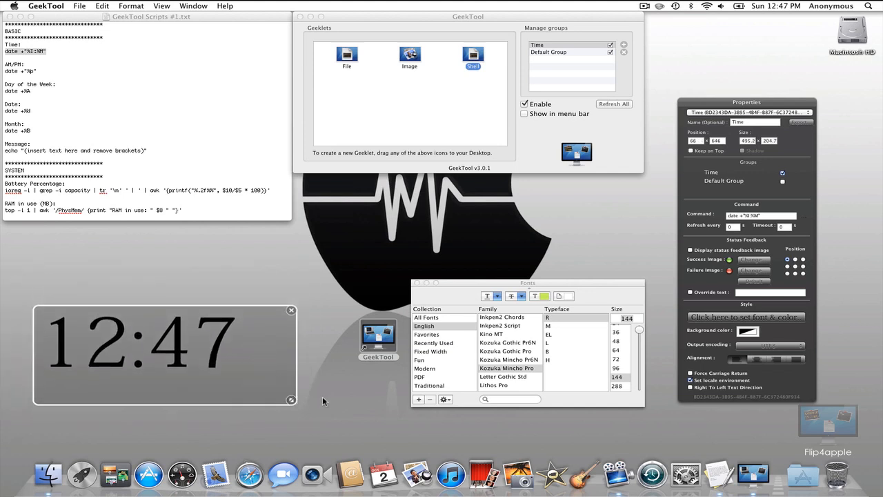
Step: Color the Time geeklet's text blue, then close the color and font windows and deselect the geeklet
{"action": "left_click", "coordinate": [543, 296]}
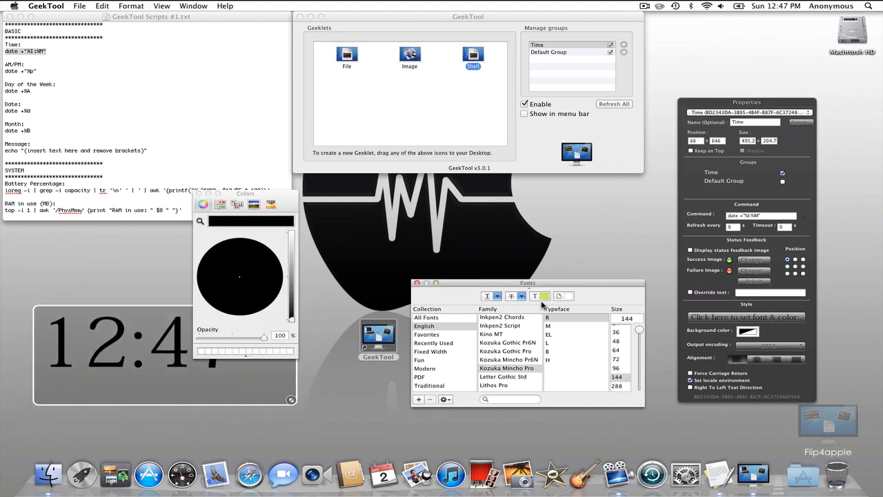
{"action": "left_click_drag", "start_coordinate": [292, 319], "coordinate": [291, 252]}
{"action": "left_click_drag", "start_coordinate": [252, 279], "coordinate": [214, 305]}
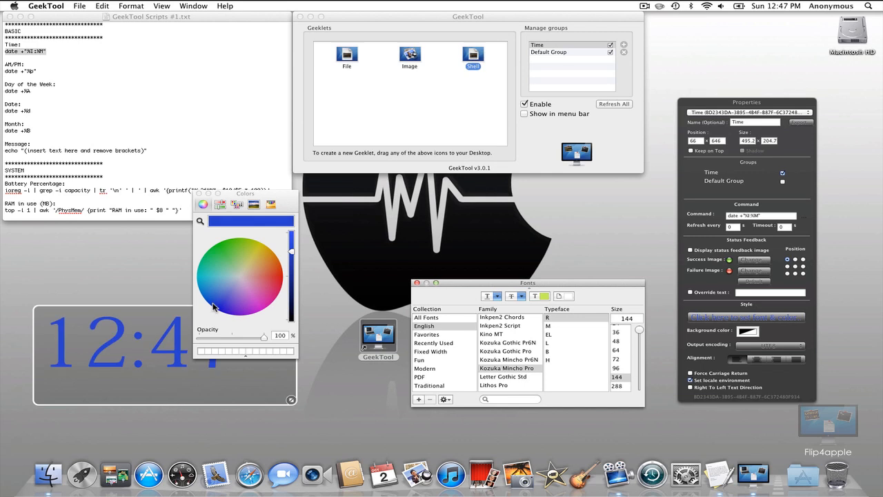
{"action": "left_click", "coordinate": [201, 194]}
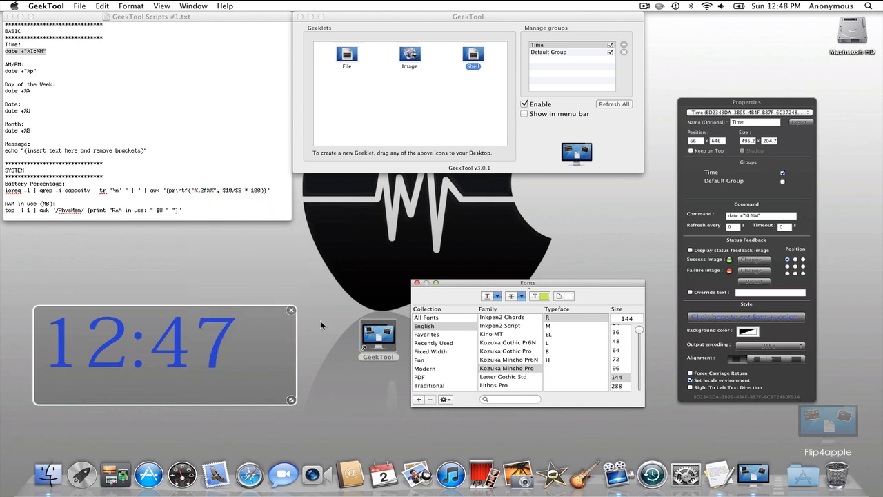
{"action": "left_click", "coordinate": [417, 285]}
{"action": "left_click", "coordinate": [571, 304]}
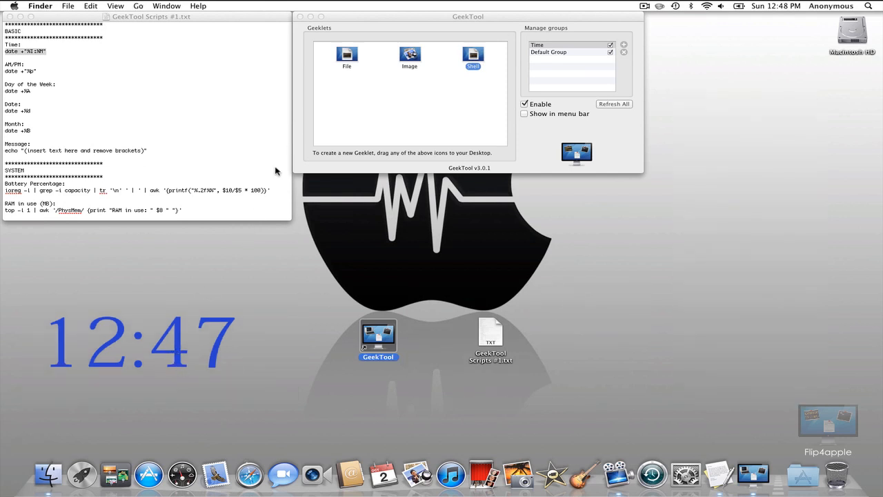
Step: Delete the Default Group from the geeklet groups
{"action": "left_click", "coordinate": [368, 133]}
{"action": "left_click", "coordinate": [587, 53]}
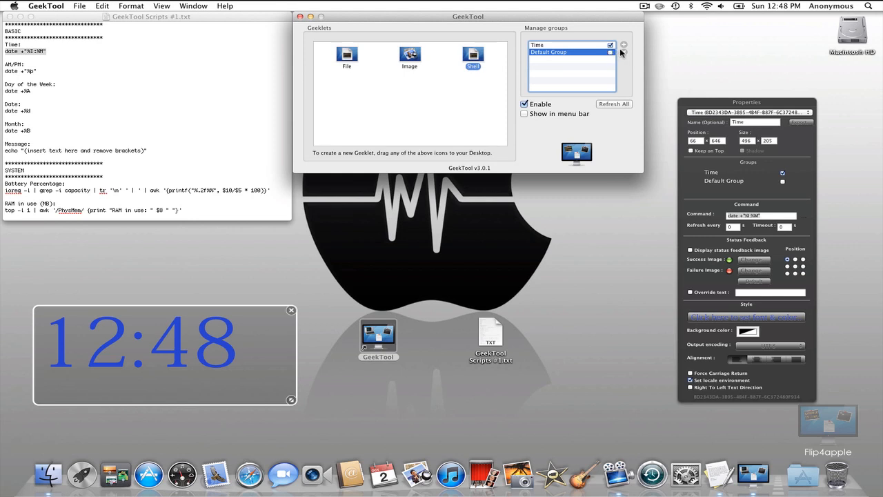
{"action": "left_click", "coordinate": [623, 53]}
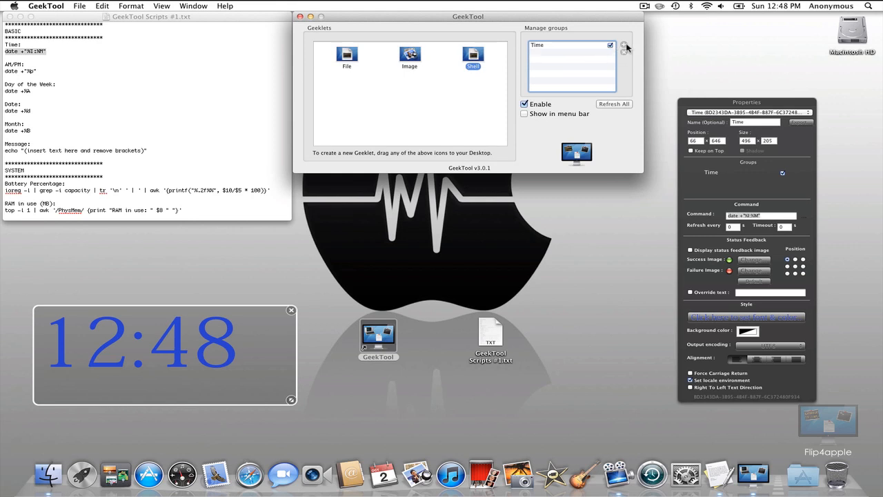
Step: Add a geeklet group named Date and enable it
{"action": "left_click", "coordinate": [625, 45]}
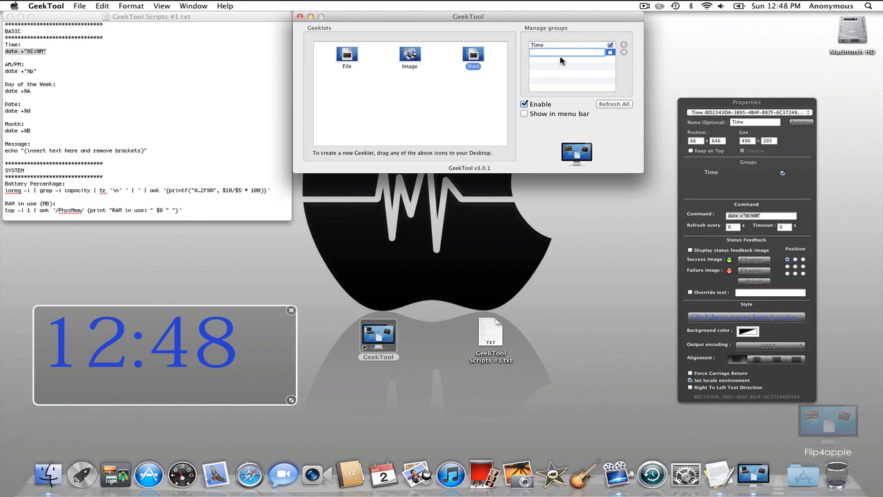
{"action": "type", "text": "Date"}
{"action": "left_click", "coordinate": [573, 65]}
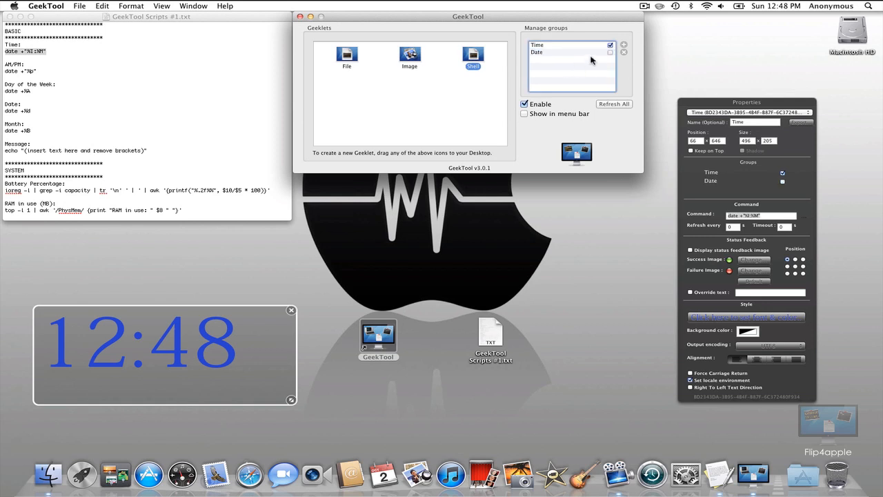
{"action": "left_click", "coordinate": [609, 53]}
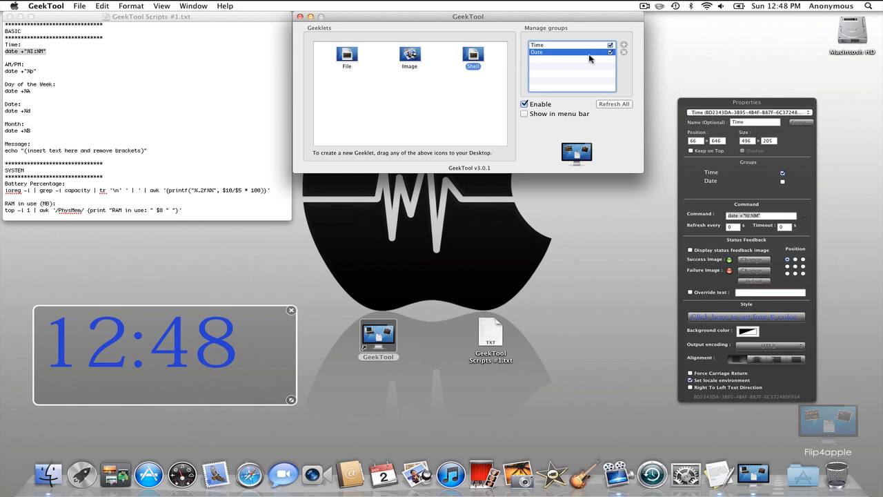
Step: Add a Shell geeklet in the Time group using the AM/PM script date +"%p" copied from the text file as its command
{"action": "left_click", "coordinate": [554, 45]}
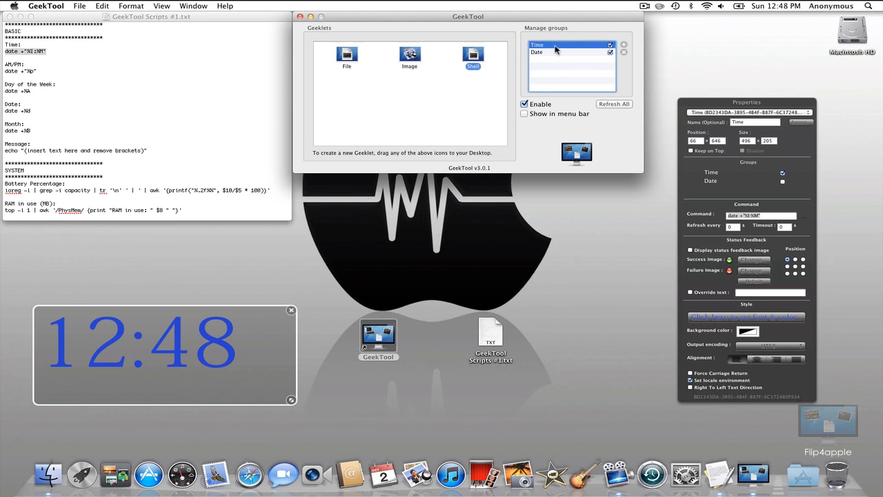
{"action": "left_click", "coordinate": [158, 96]}
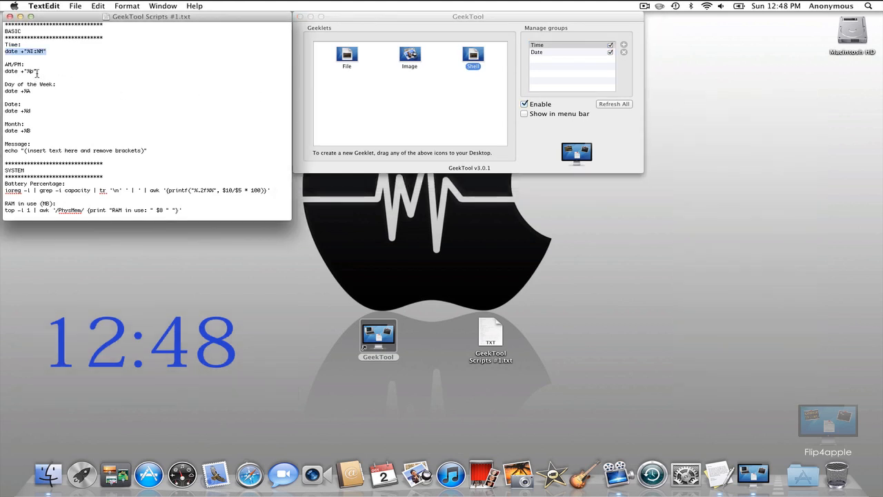
{"action": "left_click_drag", "start_coordinate": [38, 73], "coordinate": [15, 74]}
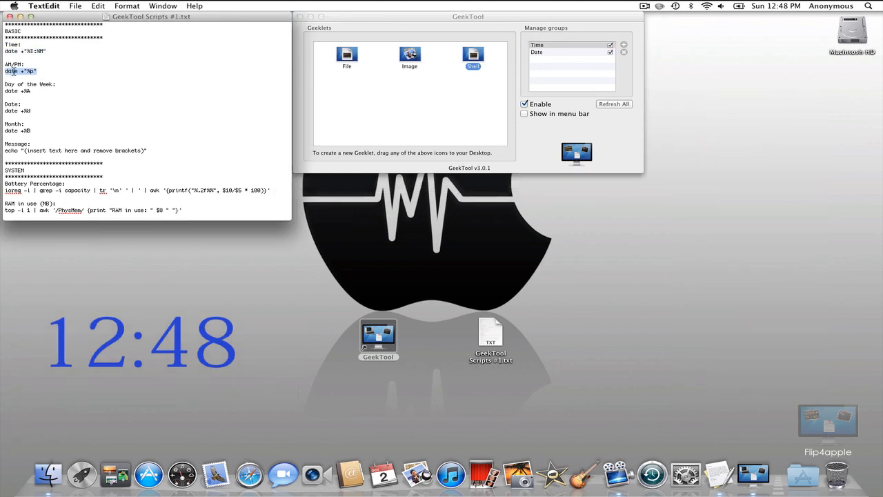
{"action": "left_click", "coordinate": [356, 120]}
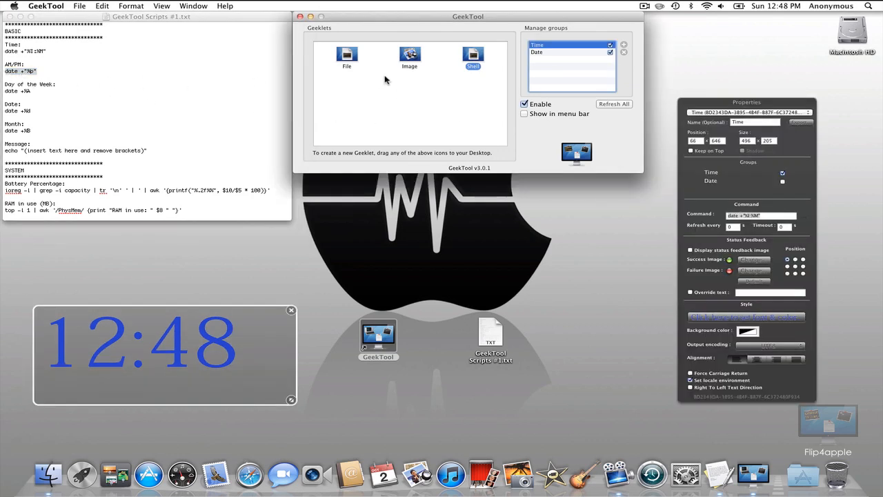
{"action": "left_click_drag", "start_coordinate": [474, 60], "coordinate": [601, 329]}
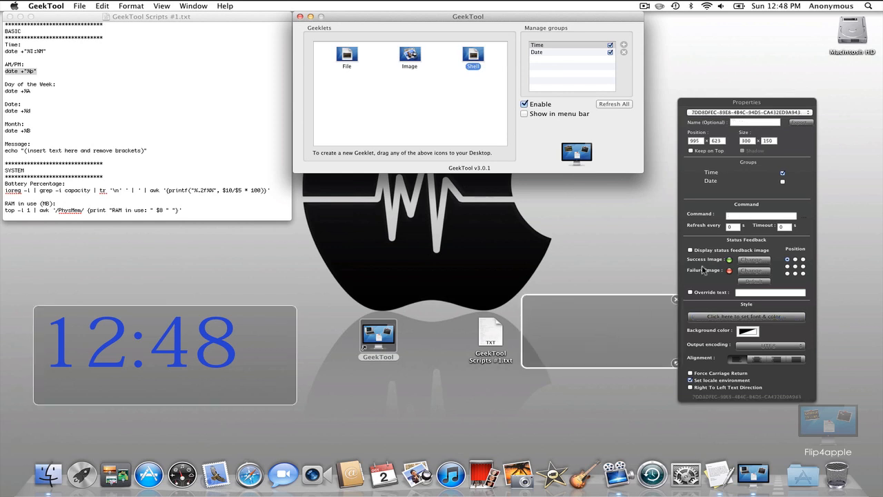
{"action": "left_click", "coordinate": [750, 215]}
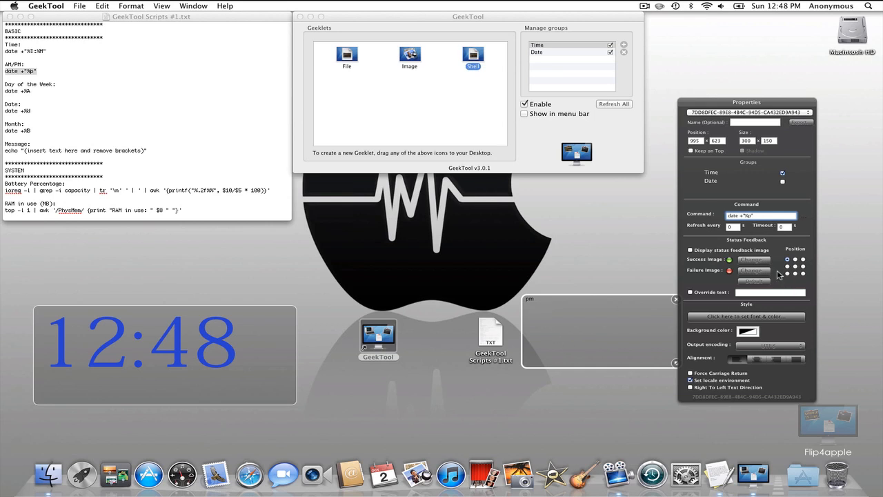
Step: Set the AM/PM geeklet's font to Lucida Blackletter Regular at size 64
{"action": "left_click", "coordinate": [741, 317]}
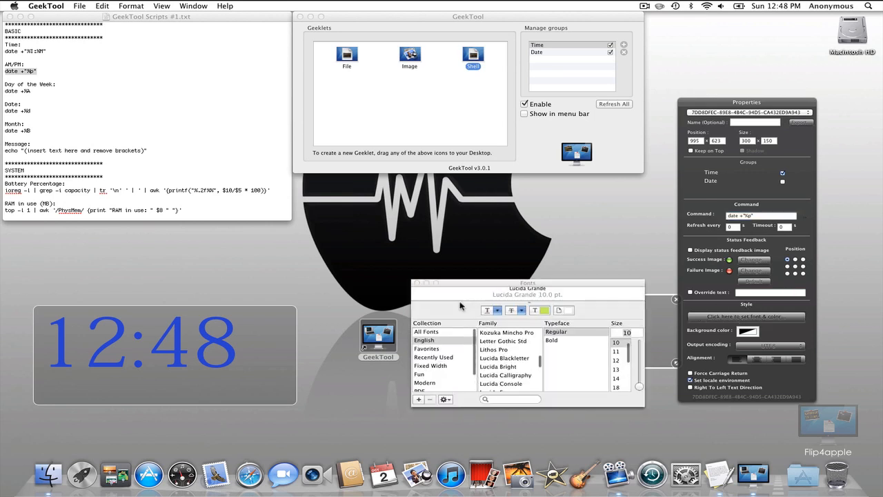
{"action": "left_click", "coordinate": [515, 354]}
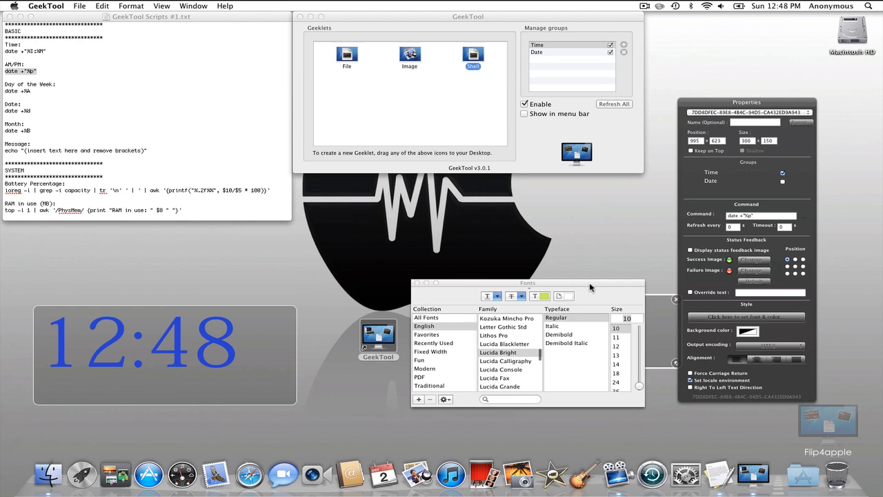
{"action": "left_click_drag", "start_coordinate": [590, 285], "coordinate": [441, 287]}
{"action": "left_click", "coordinate": [374, 349]}
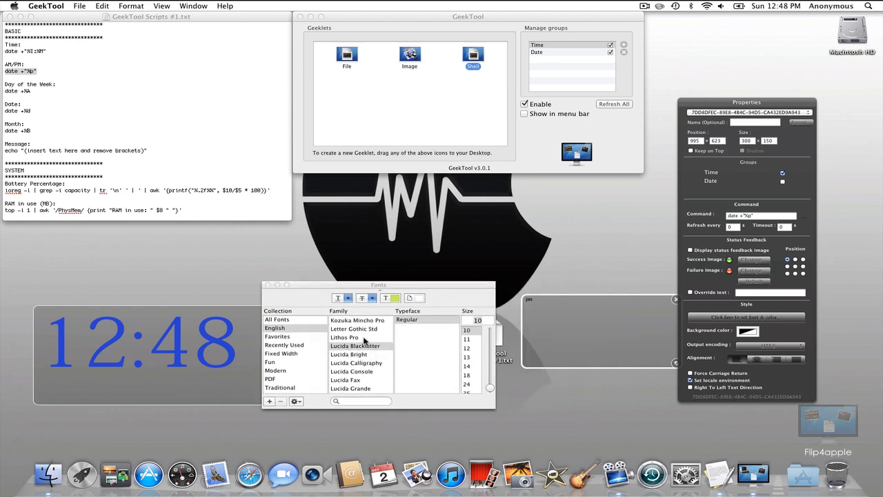
{"action": "left_click_drag", "start_coordinate": [474, 353], "coordinate": [475, 370]}
{"action": "left_click", "coordinate": [474, 366]}
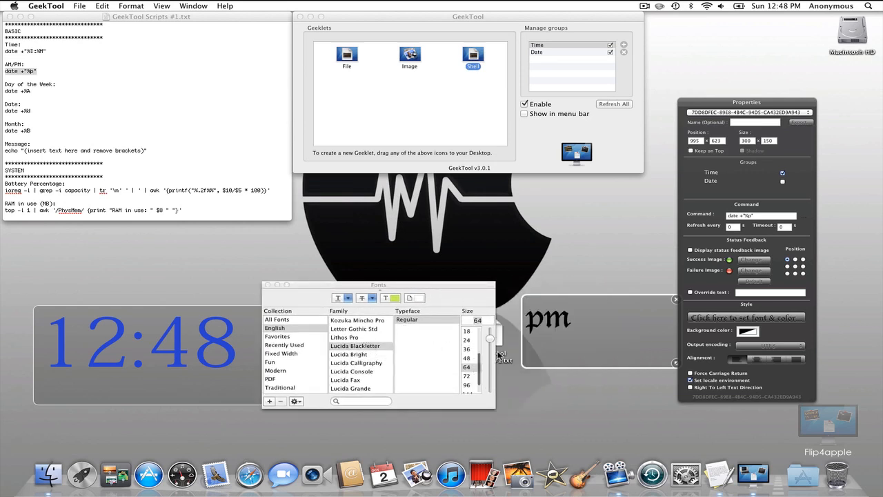
Step: Move the AM/PM geeklet to about 476 × 630, just beside the clock digits, and deselect it
{"action": "left_click_drag", "start_coordinate": [379, 291], "coordinate": [449, 403]}
{"action": "left_click_drag", "start_coordinate": [576, 341], "coordinate": [308, 333]}
{"action": "left_click", "coordinate": [325, 292]}
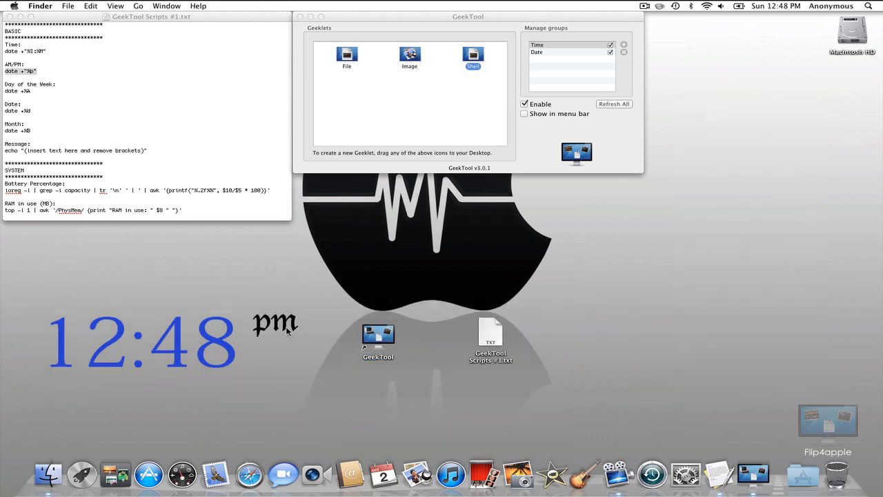
Step: Turn on showing GeekTool in the menu bar and return to the desktop
{"action": "left_click", "coordinate": [265, 108]}
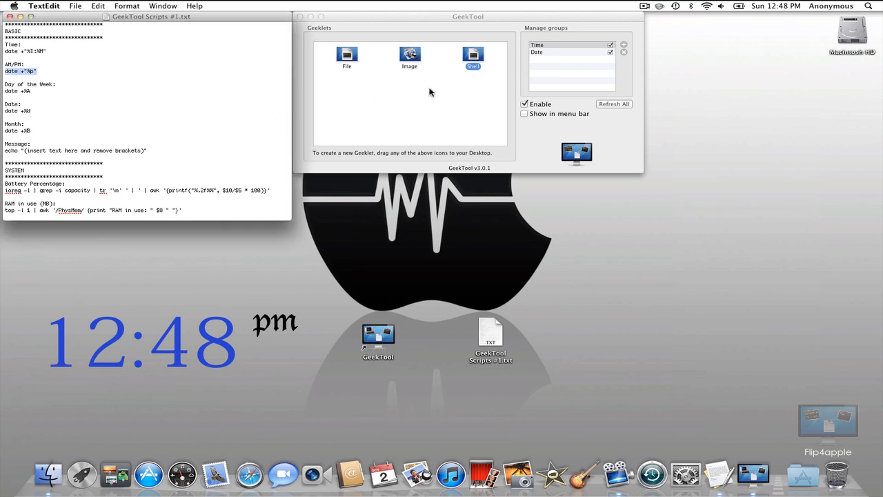
{"action": "left_click", "coordinate": [552, 111]}
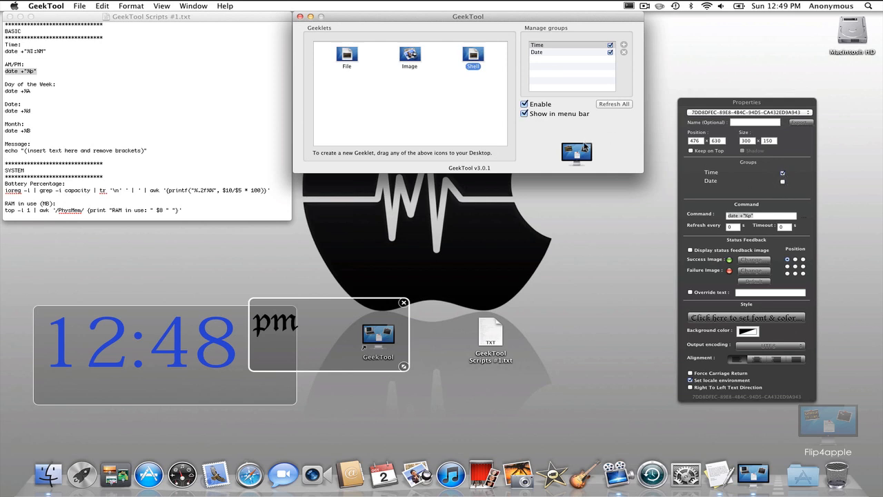
{"action": "left_click", "coordinate": [325, 281]}
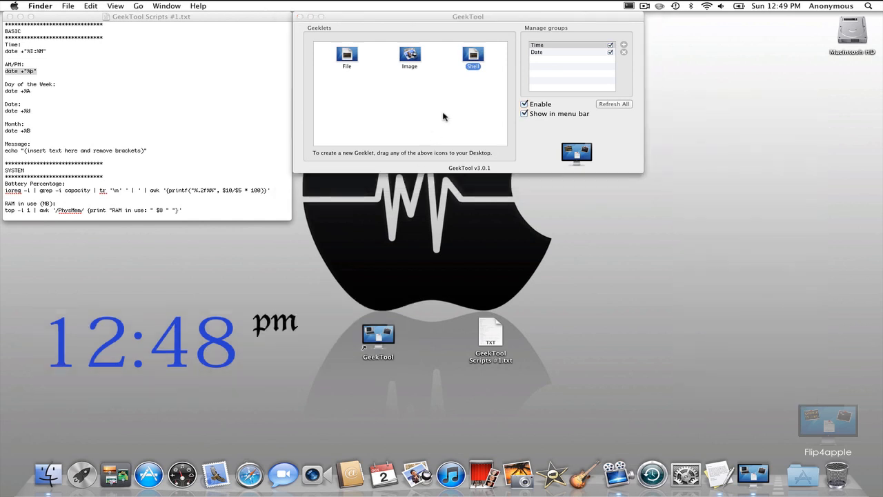
Step: Disable the Time group to hide its geeklets, then enable it again
{"action": "left_click", "coordinate": [549, 77]}
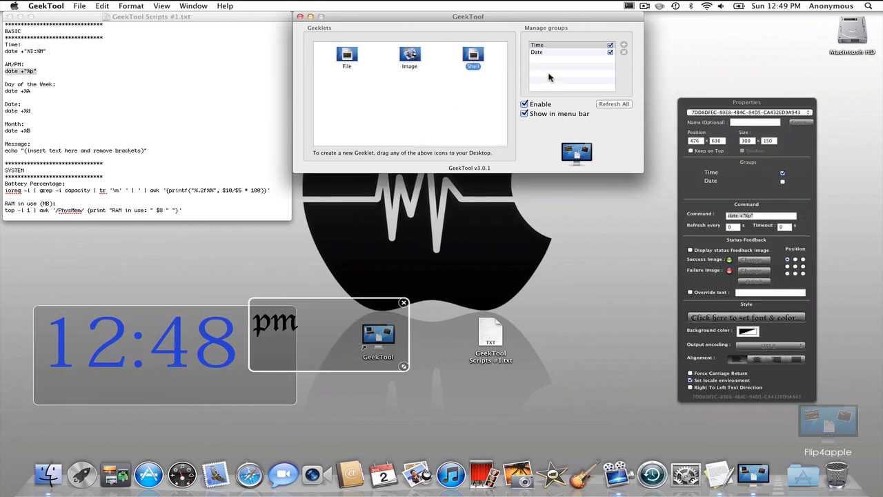
{"action": "left_click", "coordinate": [610, 46]}
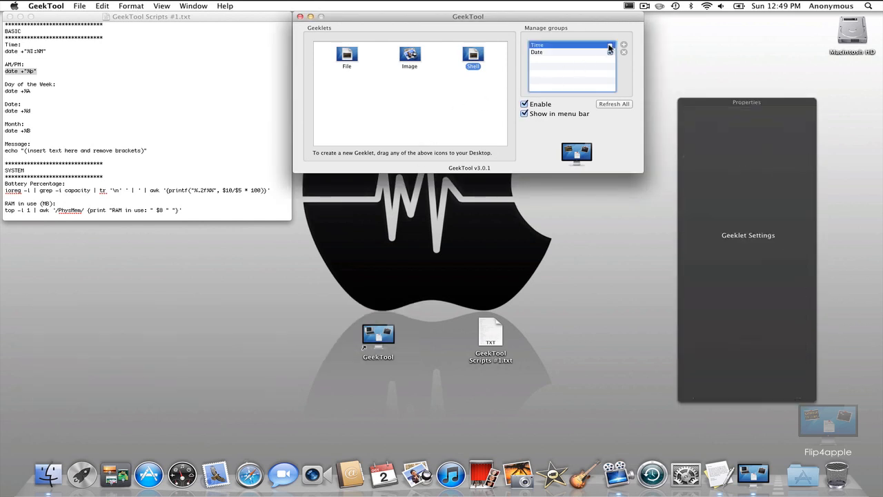
{"action": "left_click", "coordinate": [610, 46]}
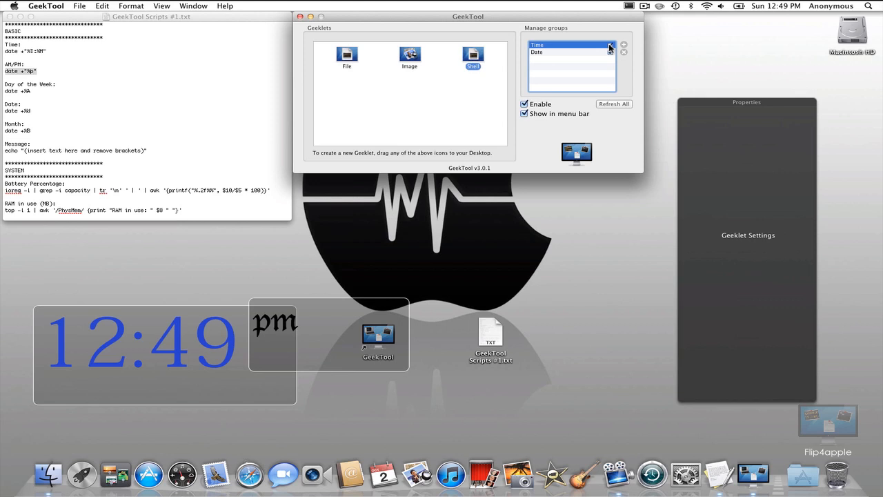
Step: Add another Shell geeklet to the desktop and assign it to the Date group instead of the Time group
{"action": "left_click", "coordinate": [585, 50]}
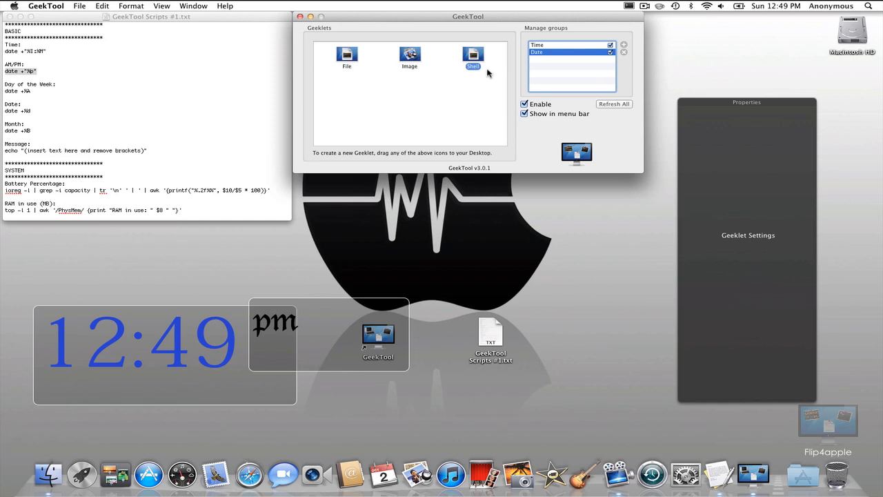
{"action": "left_click_drag", "start_coordinate": [474, 56], "coordinate": [588, 238]}
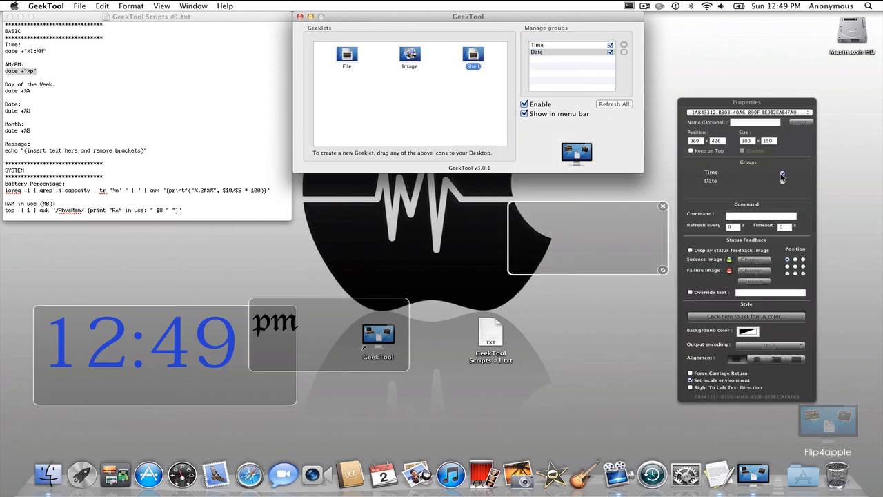
{"action": "left_click", "coordinate": [782, 173]}
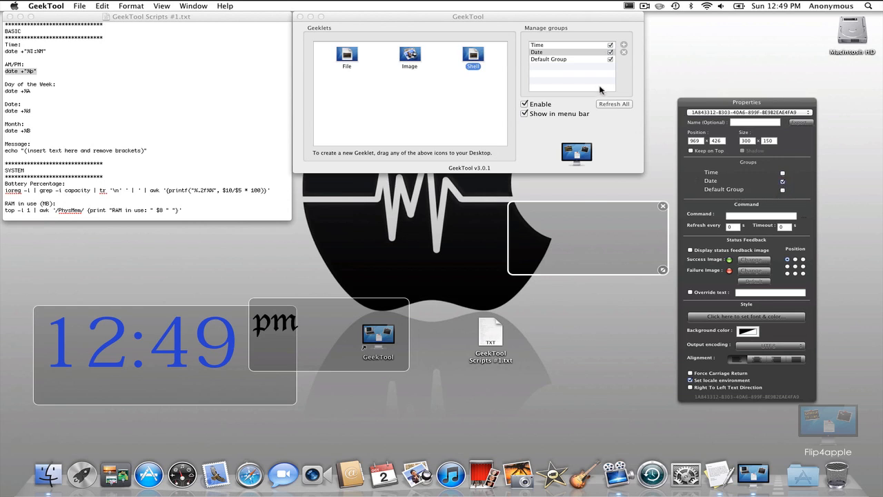
Step: Try to delete the Default Group and take the new Shell geeklet out of the Date group
{"action": "left_click", "coordinate": [573, 69]}
{"action": "left_click", "coordinate": [592, 61]}
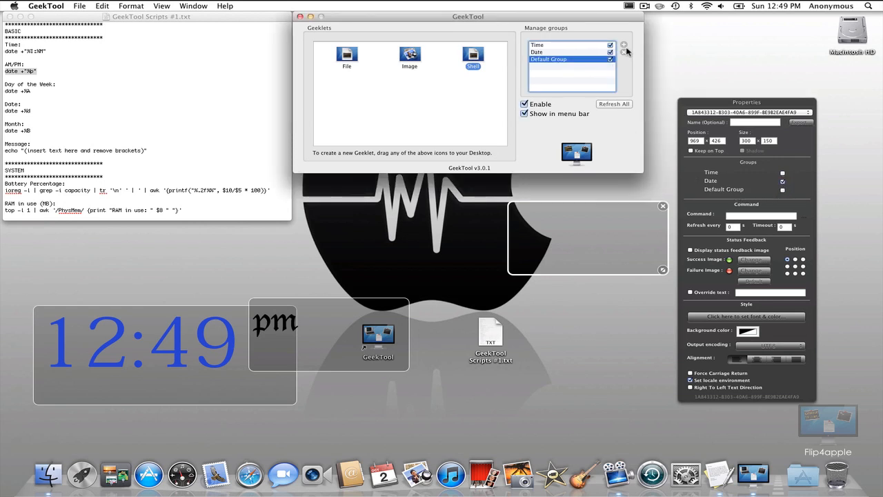
{"action": "left_click", "coordinate": [624, 52]}
{"action": "left_click", "coordinate": [719, 182]}
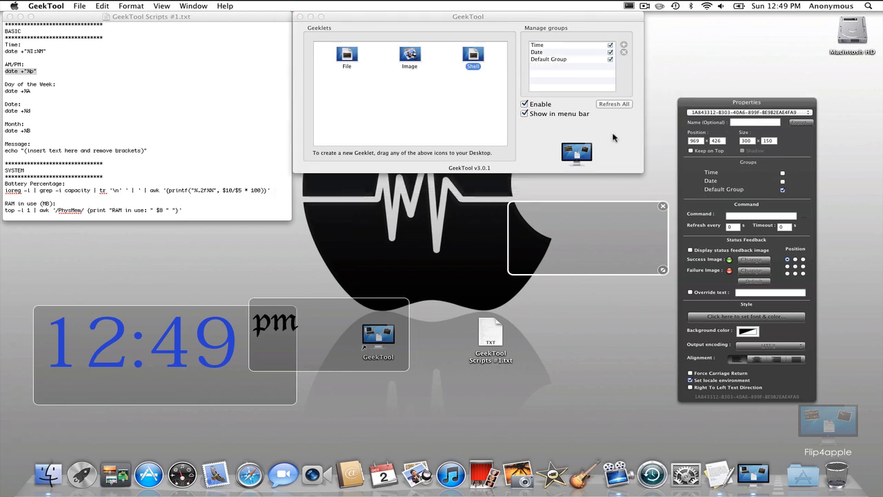
{"action": "left_click", "coordinate": [612, 137]}
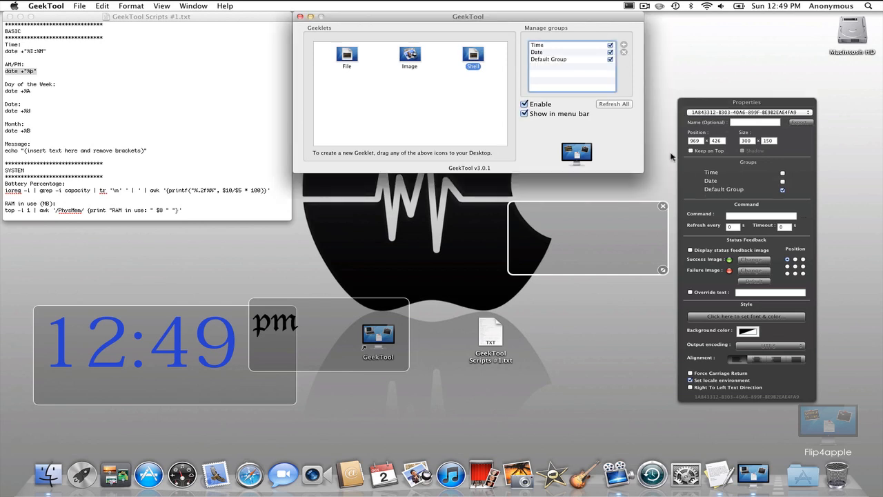
Step: Assign the new Shell geeklet to the Date group only, set its command to date +%A from the scripts file, and reposition it
{"action": "left_click", "coordinate": [783, 180]}
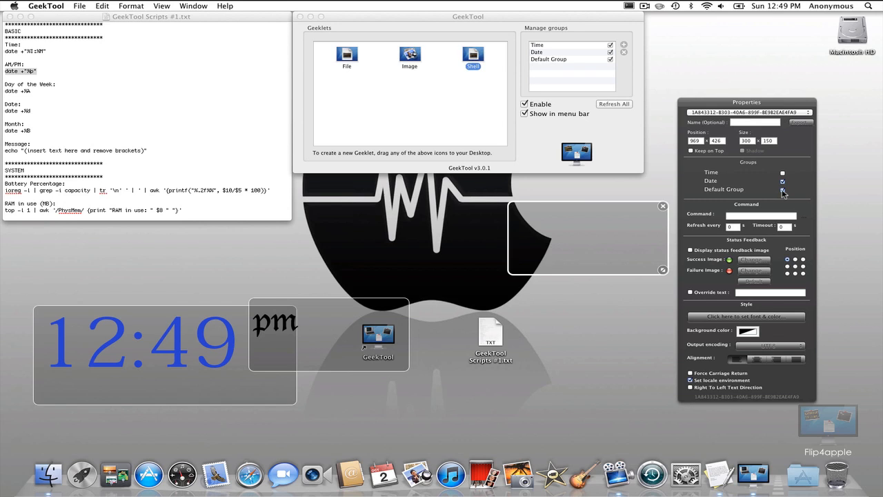
{"action": "left_click", "coordinate": [782, 190]}
{"action": "left_click", "coordinate": [190, 145]}
{"action": "left_click_drag", "start_coordinate": [32, 91], "coordinate": [5, 91]}
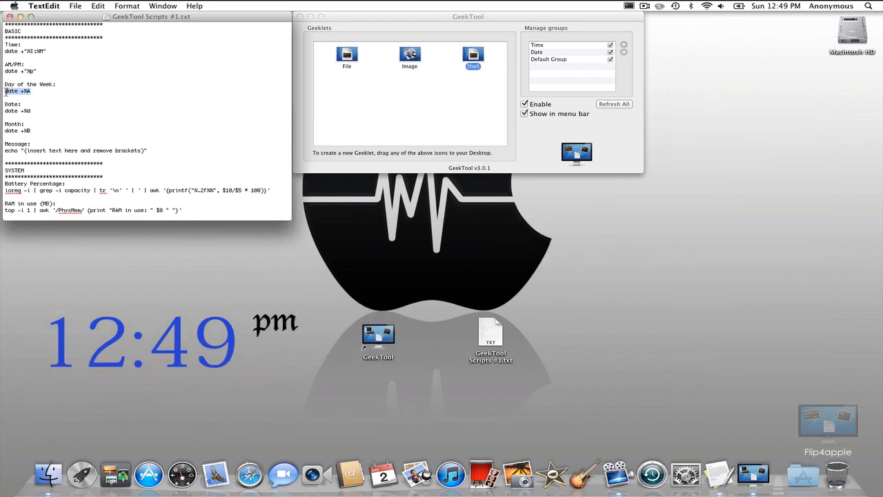
{"action": "left_click", "coordinate": [425, 123]}
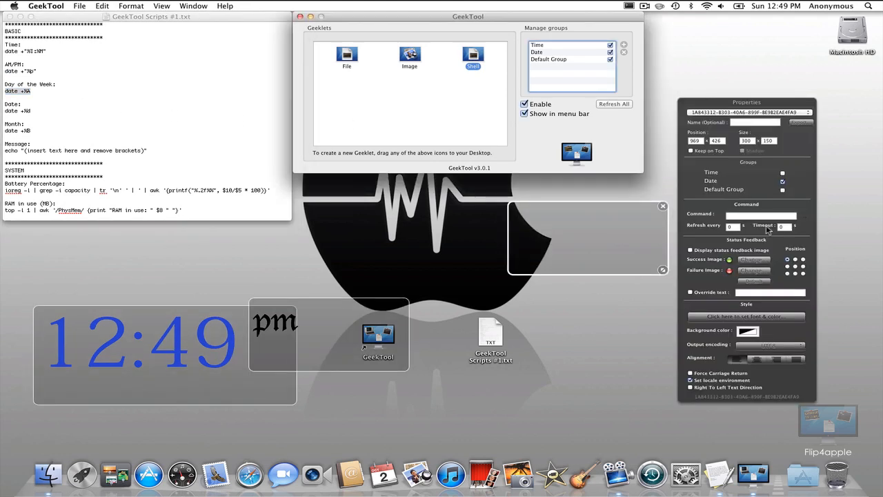
{"action": "left_click", "coordinate": [763, 216]}
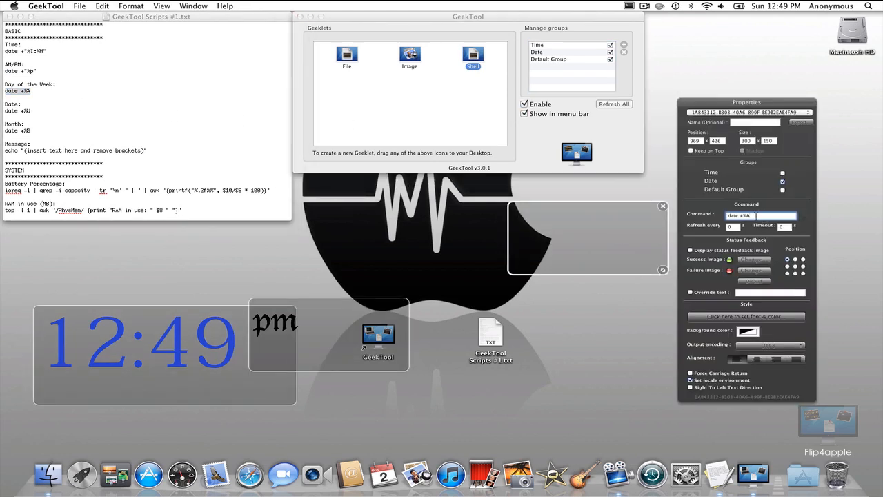
{"action": "key", "text": "Tab"}
{"action": "left_click_drag", "start_coordinate": [585, 225], "coordinate": [623, 253]}
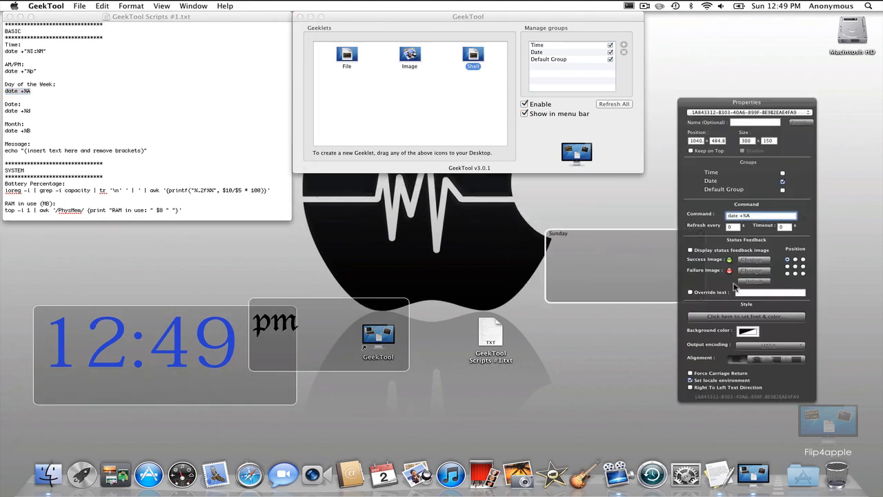
Step: Style the weekday geeklet's text in Lithos Pro at size 48 with a yellow colour
{"action": "left_click", "coordinate": [746, 316]}
{"action": "left_click", "coordinate": [412, 385]}
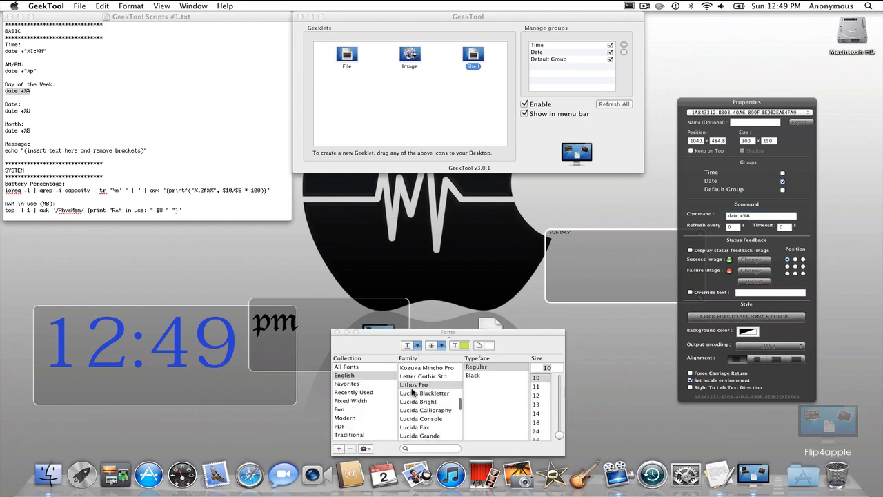
{"action": "scroll", "coordinate": [535, 381], "scroll_direction": "down", "scroll_amount": 3}
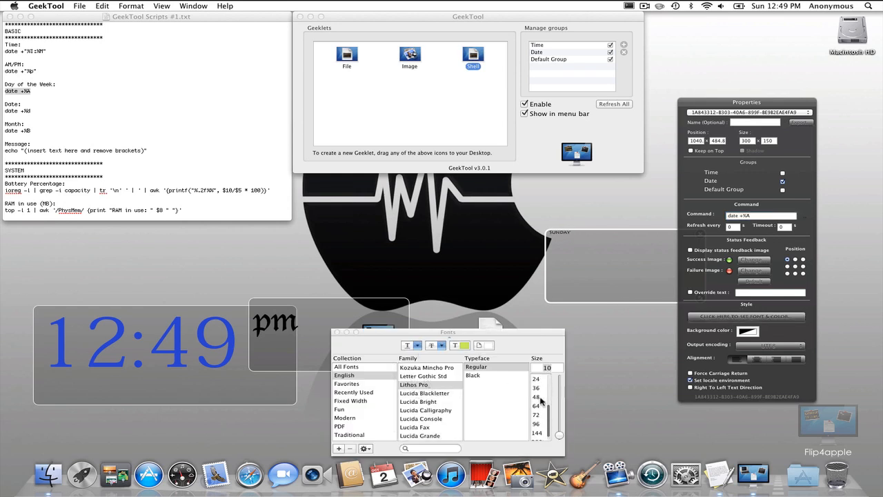
{"action": "left_click", "coordinate": [545, 397]}
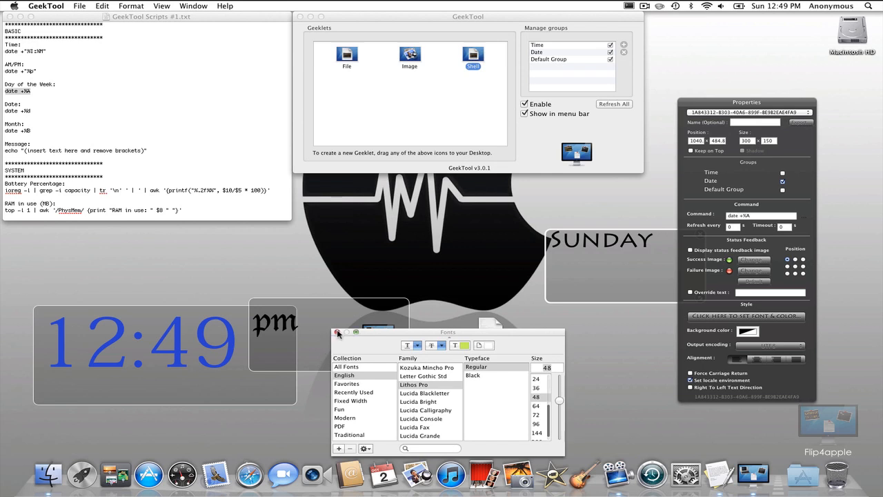
{"action": "left_click", "coordinate": [459, 346]}
{"action": "mouse_move", "coordinate": [292, 320]}
{"action": "left_mouse_down"}
{"action": "mouse_move", "coordinate": [291, 241]}
{"action": "mouse_move", "coordinate": [265, 247]}
{"action": "left_mouse_up"}
{"action": "left_click", "coordinate": [198, 194]}
Step: Place the weekday geeklet just above the time on the desktop and close the Fonts window
{"action": "left_click_drag", "start_coordinate": [619, 260], "coordinate": [128, 301]}
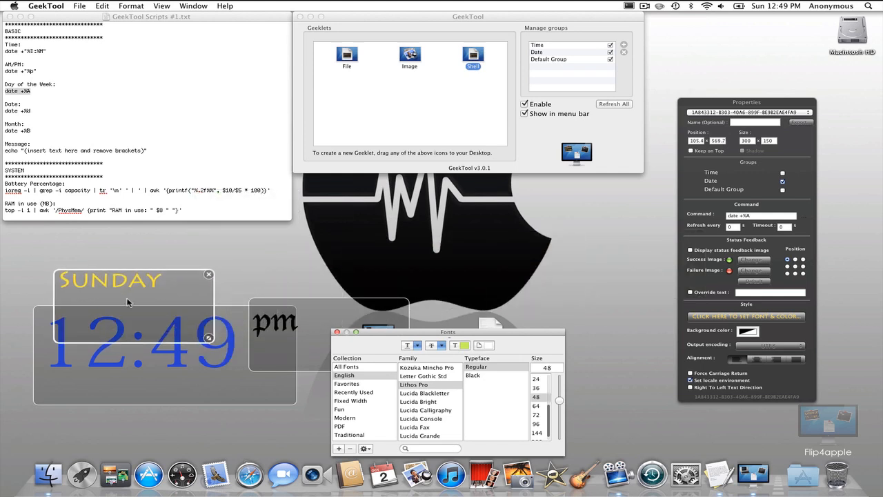
{"action": "left_click", "coordinate": [337, 332]}
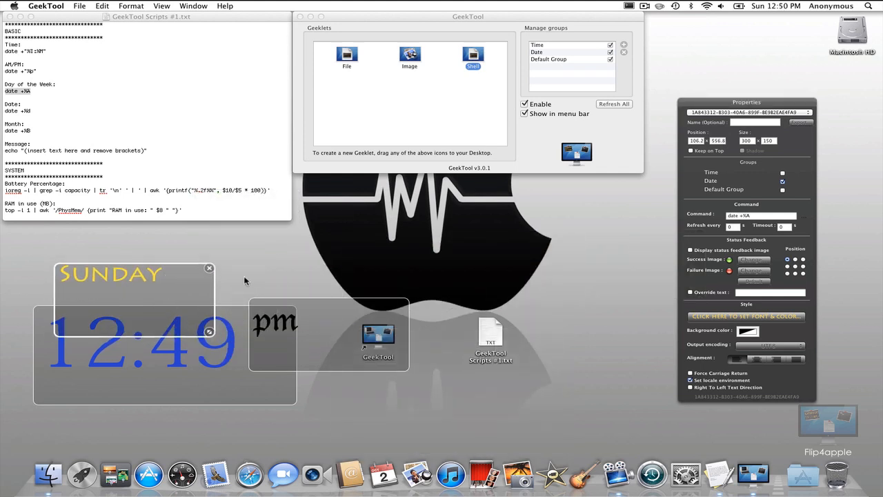
{"action": "left_click", "coordinate": [250, 282]}
{"action": "left_click", "coordinate": [235, 169]}
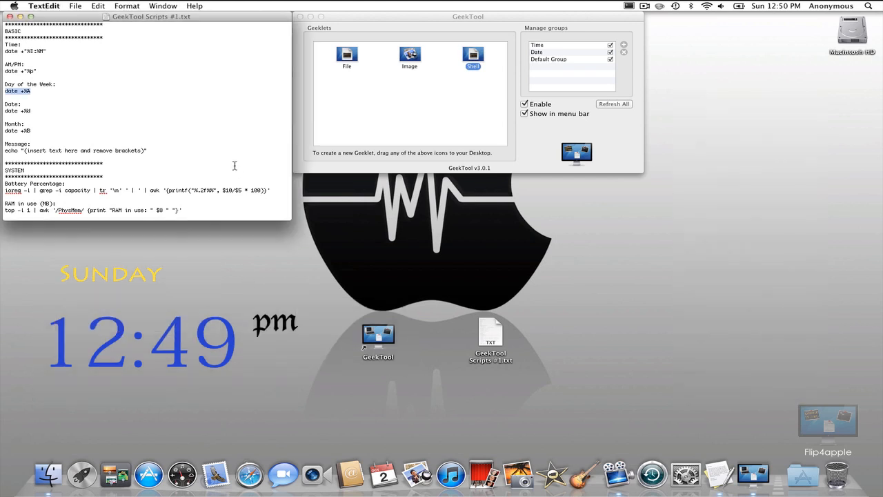
{"action": "left_click", "coordinate": [393, 172]}
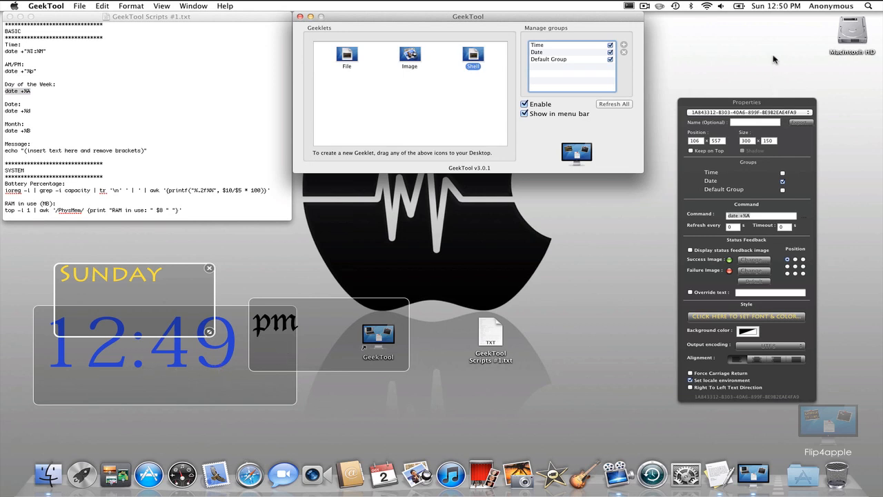
Step: Set refresh intervals for the time and AM/PM geeklets, and make the weekday geeklet refresh every 20 s
{"action": "left_click", "coordinate": [216, 361]}
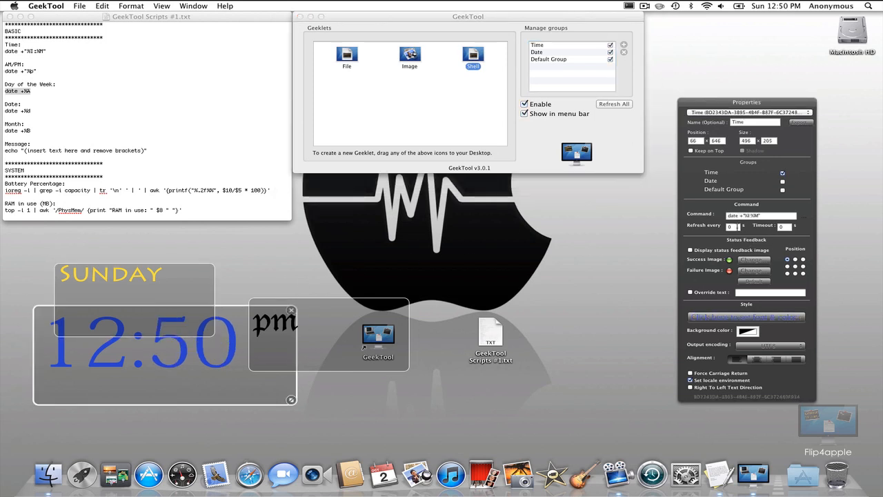
{"action": "double_click", "coordinate": [738, 226]}
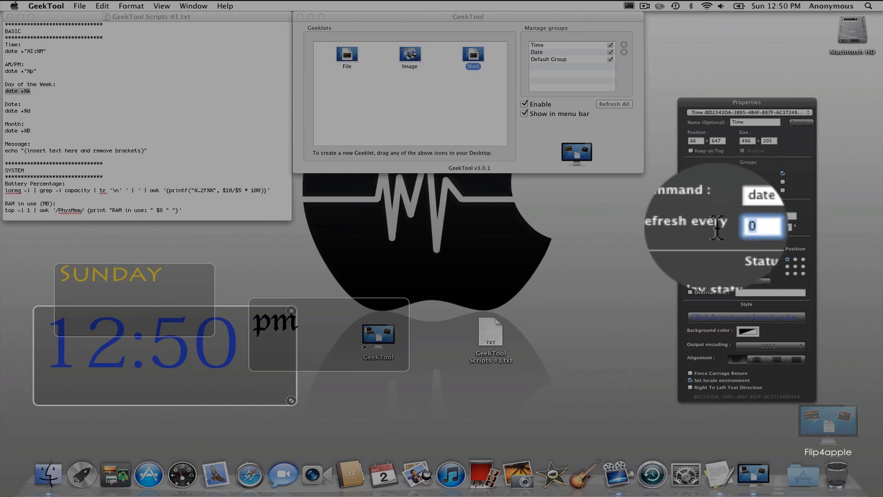
{"action": "type", "text": "4"}
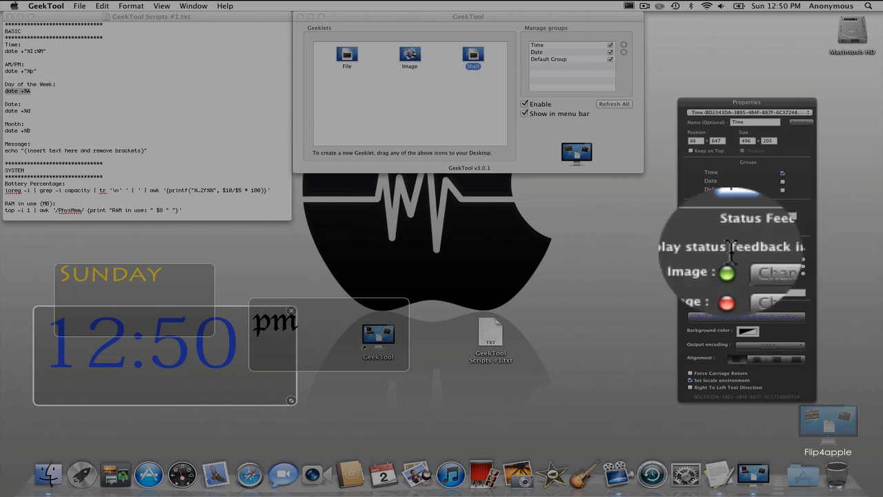
{"action": "left_click", "coordinate": [317, 330]}
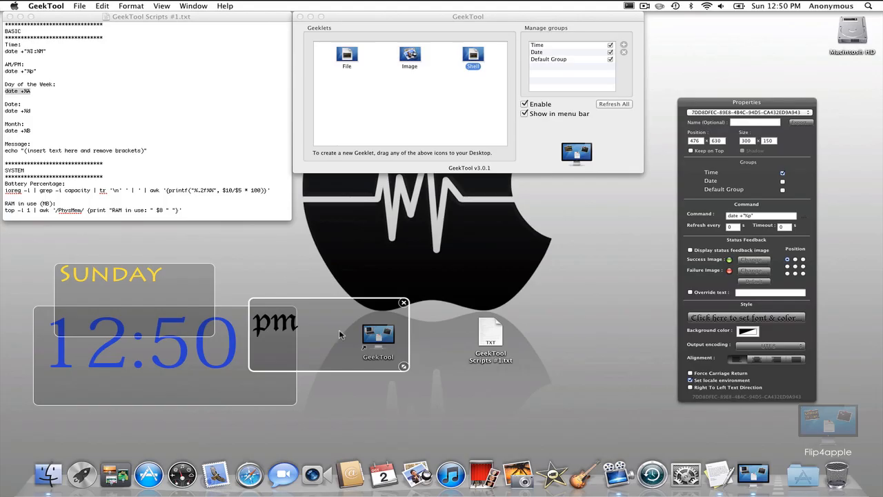
{"action": "double_click", "coordinate": [733, 226]}
{"action": "left_click", "coordinate": [189, 304]}
{"action": "double_click", "coordinate": [730, 226]}
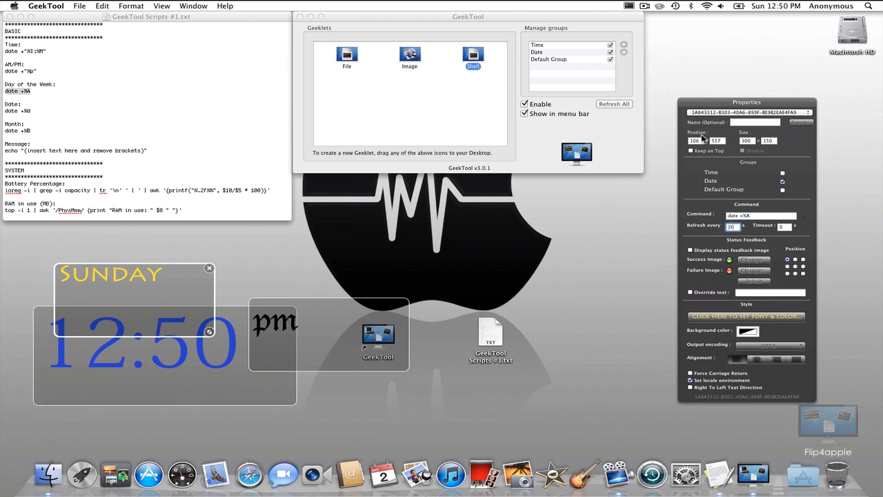
{"action": "left_click", "coordinate": [626, 147]}
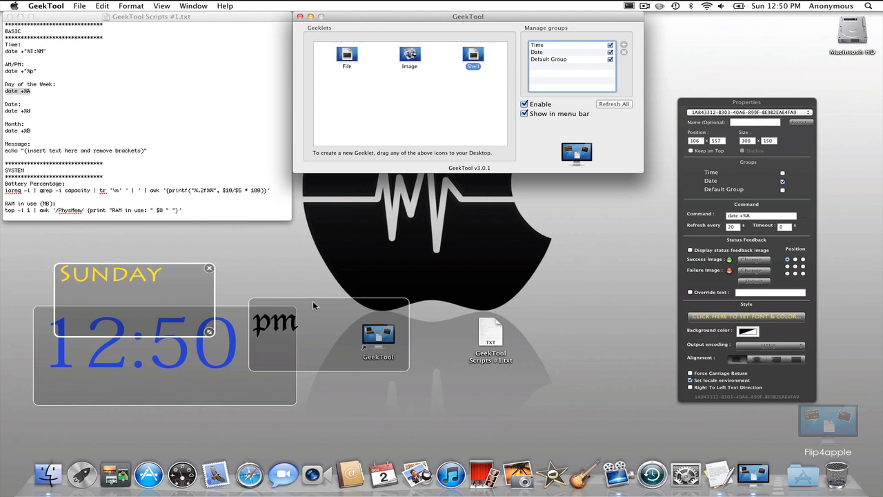
Step: Add another Shell geeklet to the desktop and give it the command date +%d copied from the scripts file
{"action": "left_click", "coordinate": [229, 120]}
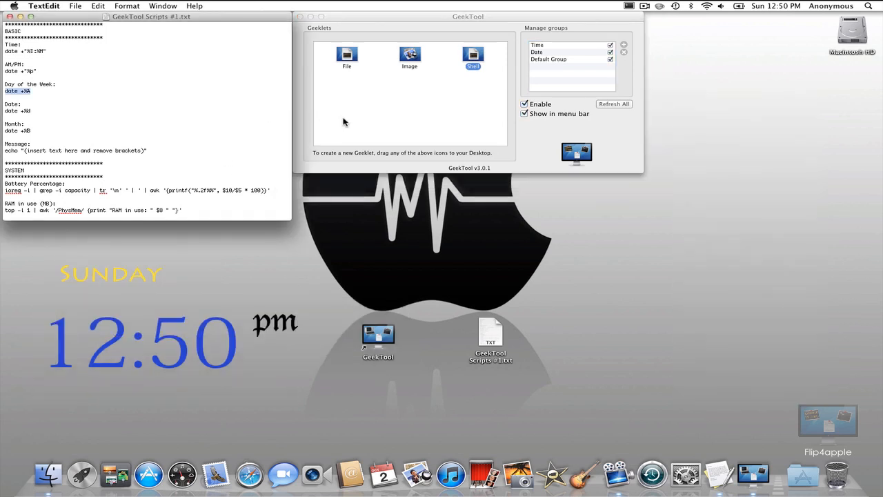
{"action": "left_click", "coordinate": [381, 105]}
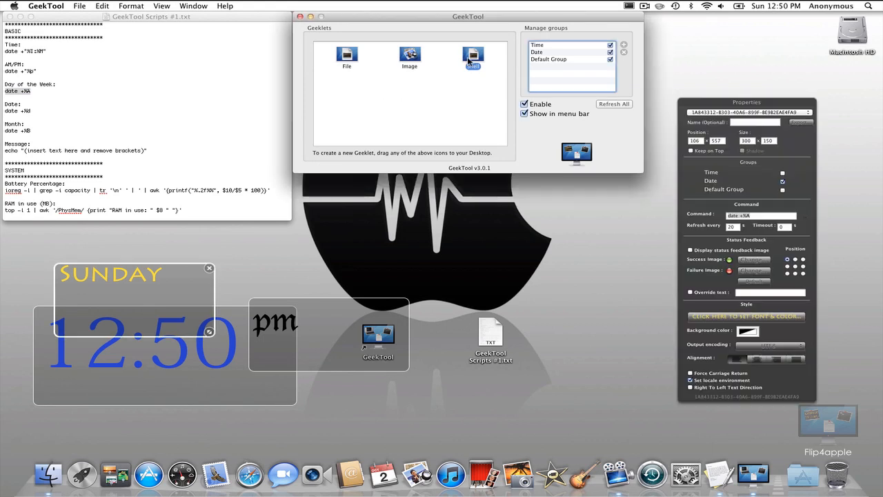
{"action": "left_click_drag", "start_coordinate": [476, 58], "coordinate": [600, 319]}
{"action": "left_click", "coordinate": [31, 111]}
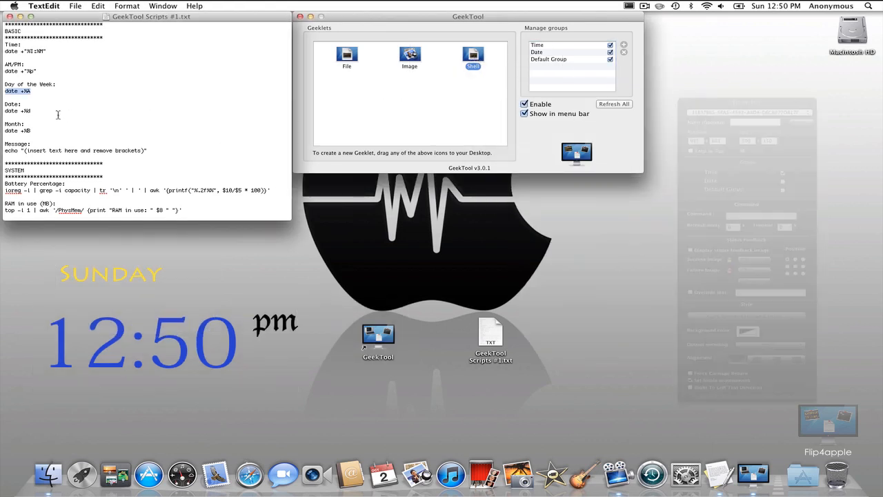
{"action": "left_click_drag", "start_coordinate": [30, 111], "coordinate": [7, 111]}
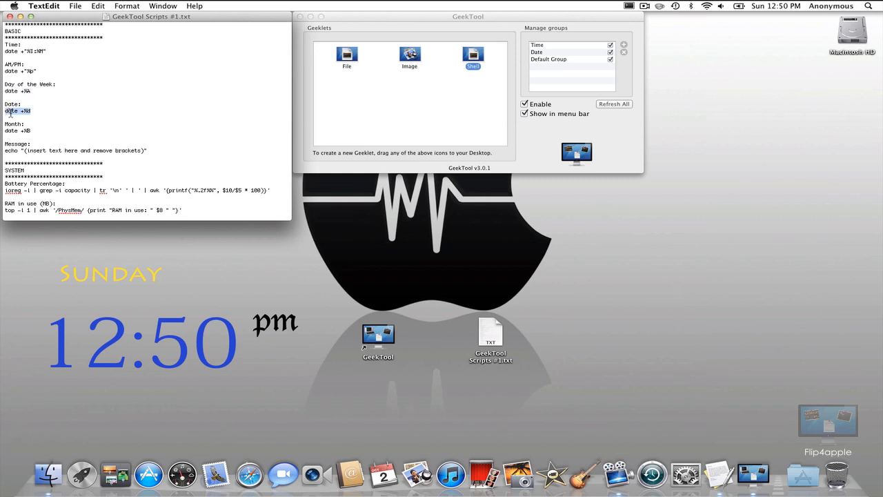
{"action": "left_click", "coordinate": [383, 109]}
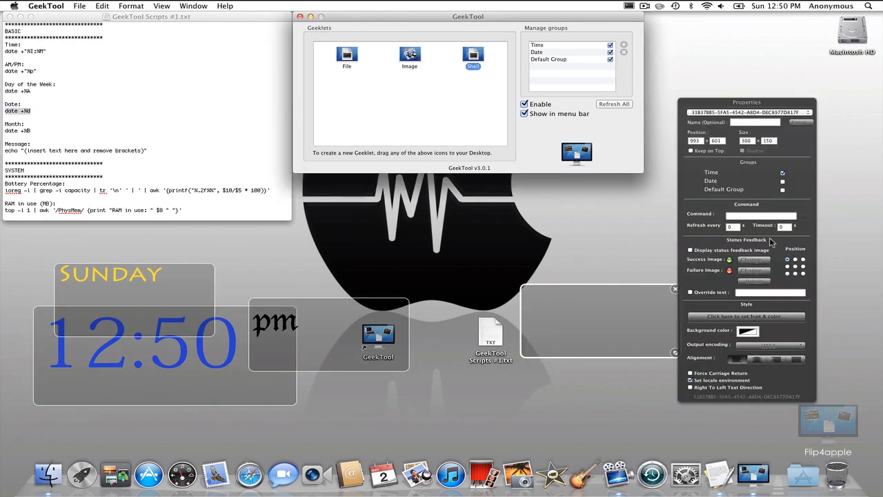
{"action": "left_click", "coordinate": [753, 216]}
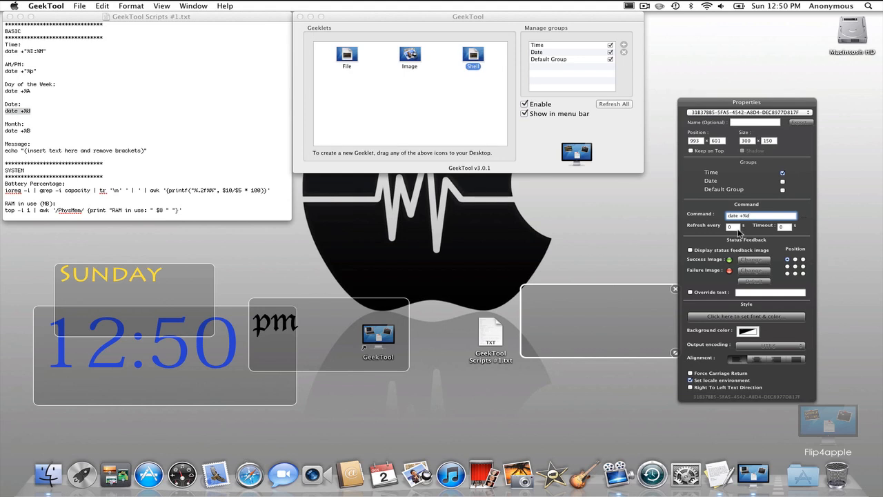
Step: Set the day-of-month geeklet to refresh every 20 s and assign it to the Date group instead of the Time group
{"action": "key", "text": "Tab"}
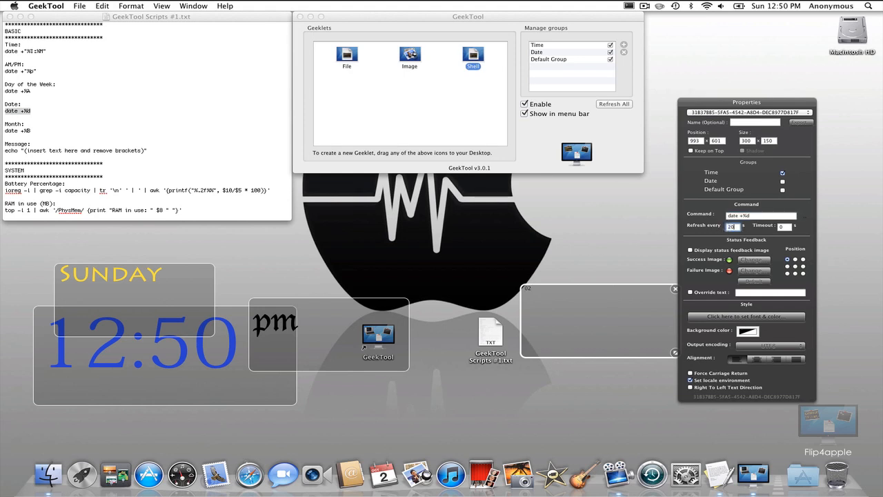
{"action": "left_click", "coordinate": [782, 173]}
{"action": "left_click", "coordinate": [782, 191]}
Step: Style the day-of-month geeklet in Lithos Pro at size 144 and close the Fonts window
{"action": "left_click", "coordinate": [736, 317]}
{"action": "scroll", "coordinate": [430, 390], "scroll_direction": "down", "scroll_amount": 2}
{"action": "left_click", "coordinate": [425, 371]}
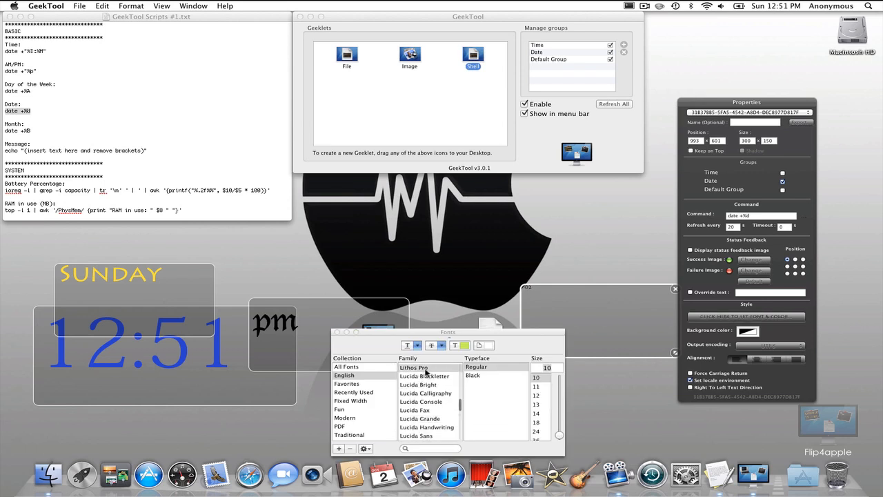
{"action": "left_click", "coordinate": [538, 431]}
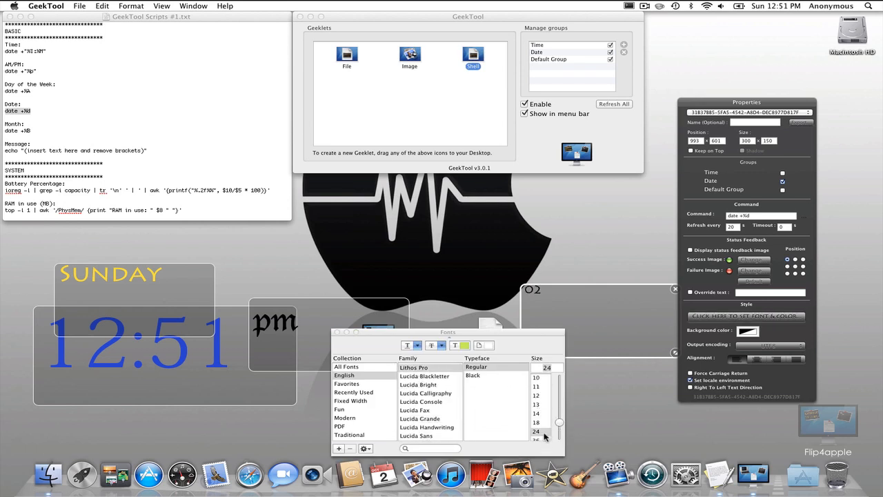
{"action": "scroll", "coordinate": [541, 428], "scroll_direction": "down", "scroll_amount": 3}
{"action": "left_click", "coordinate": [540, 430]}
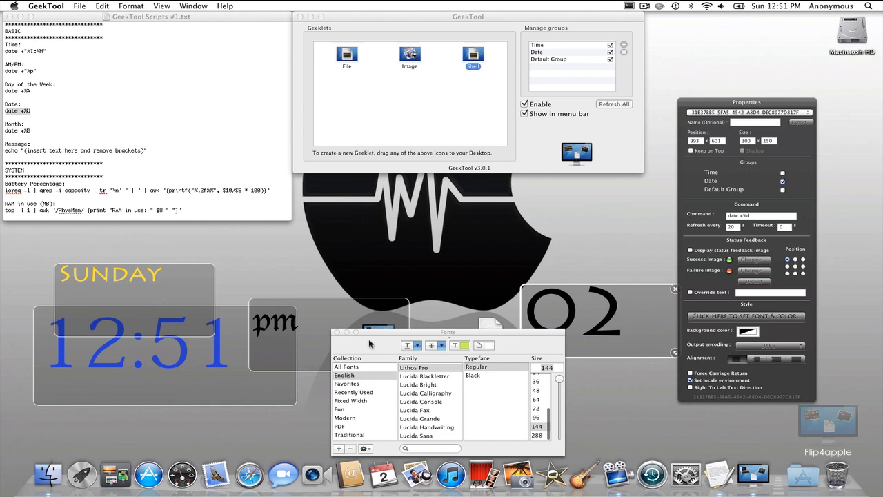
{"action": "left_click", "coordinate": [338, 334]}
Step: Move the day-of-month geeklet beside the weekday, above the time and AM/PM geeklets
{"action": "left_click_drag", "start_coordinate": [632, 326], "coordinate": [274, 295]}
{"action": "left_click", "coordinate": [372, 279]}
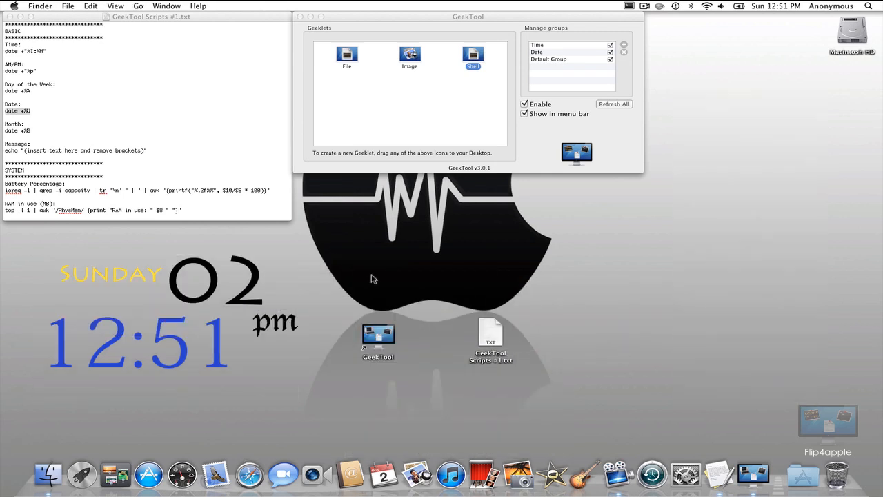
{"action": "left_click", "coordinate": [436, 133]}
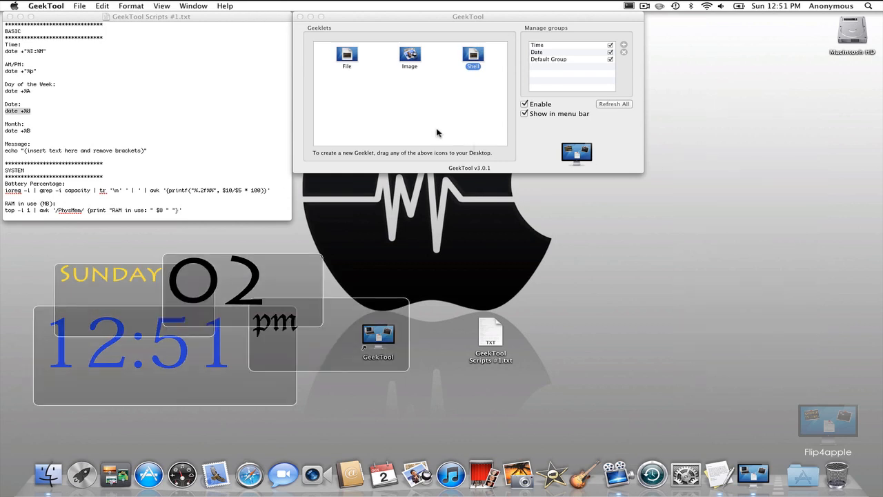
Step: Add another Shell geeklet to the desktop with the month command date +%B copied from the scripts file
{"action": "left_click", "coordinate": [63, 132]}
{"action": "left_click_drag", "start_coordinate": [31, 131], "coordinate": [9, 131]}
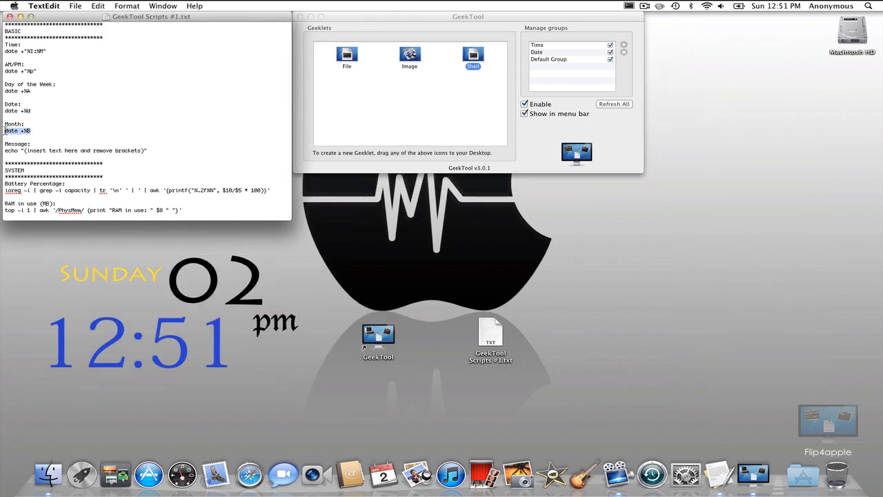
{"action": "left_click", "coordinate": [486, 138]}
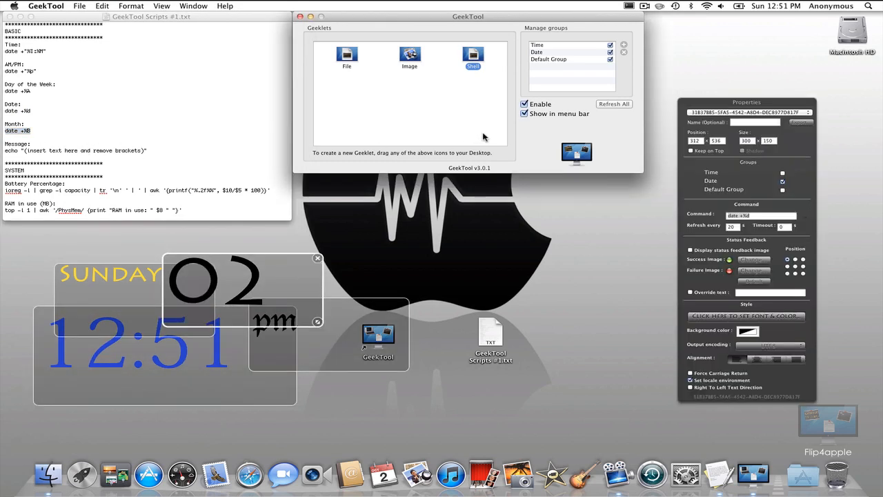
{"action": "left_click", "coordinate": [610, 60]}
{"action": "left_click_drag", "start_coordinate": [471, 58], "coordinate": [597, 334]}
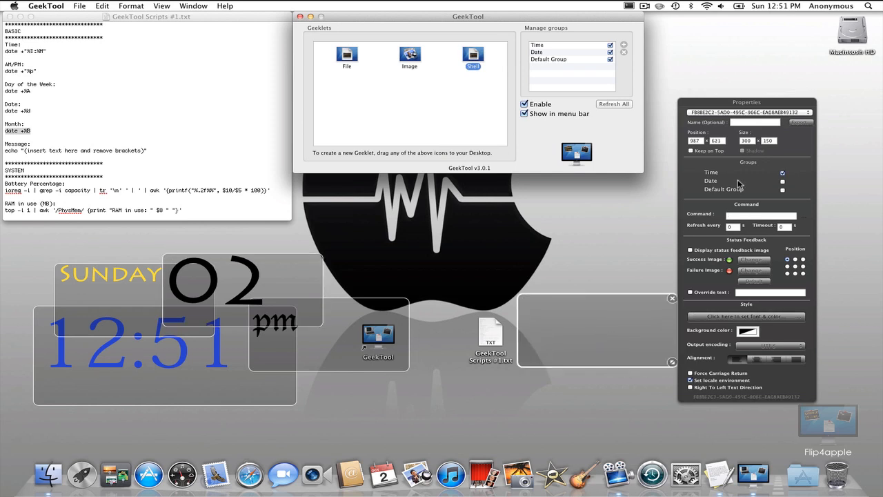
{"action": "left_click", "coordinate": [746, 216]}
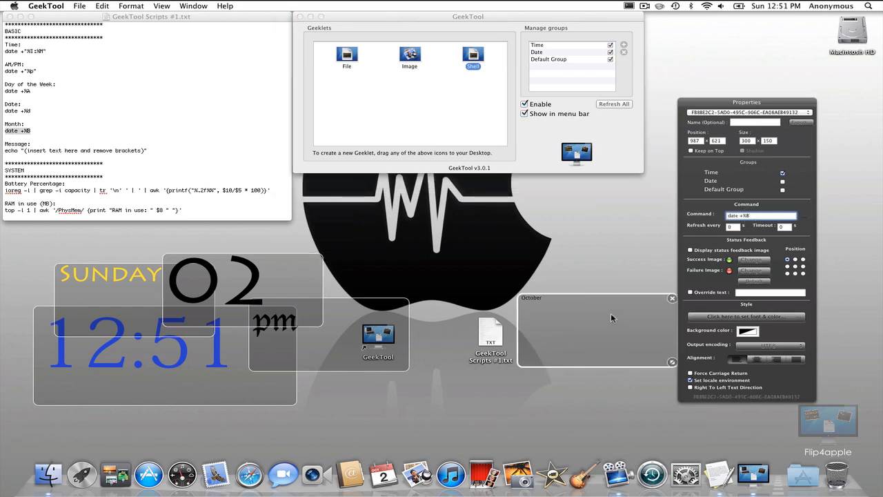
Step: Style the month geeklet in Mesquite Std at size 96, close the Fonts window and place the geeklet directly above the weekday
{"action": "left_click", "coordinate": [737, 316]}
{"action": "scroll", "coordinate": [427, 386], "scroll_direction": "down", "scroll_amount": 5}
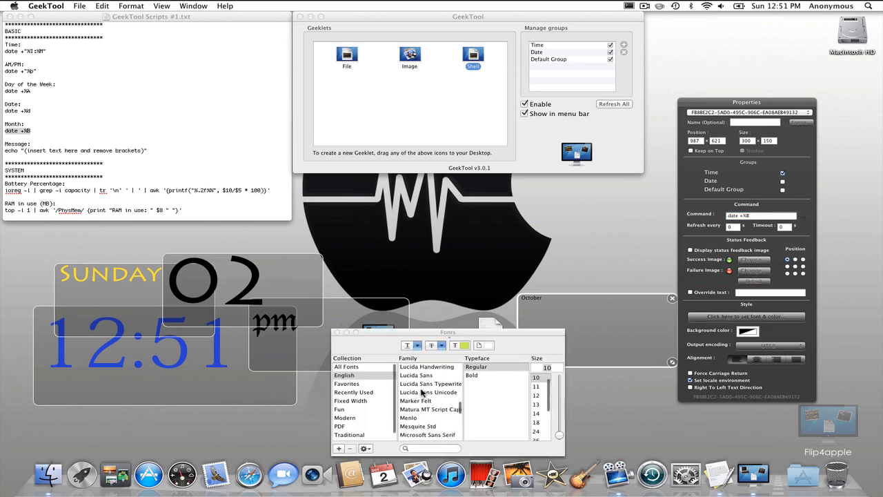
{"action": "left_click", "coordinate": [421, 387]}
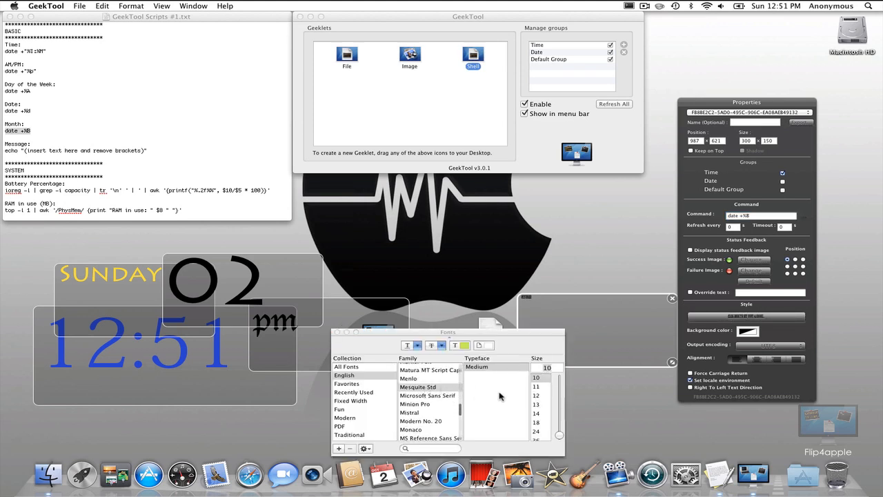
{"action": "scroll", "coordinate": [541, 410], "scroll_direction": "down", "scroll_amount": 3}
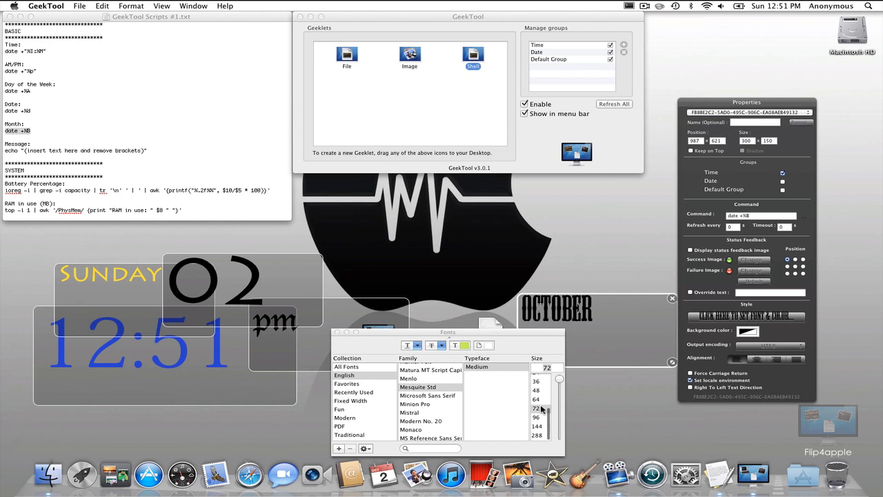
{"action": "left_click", "coordinate": [536, 417]}
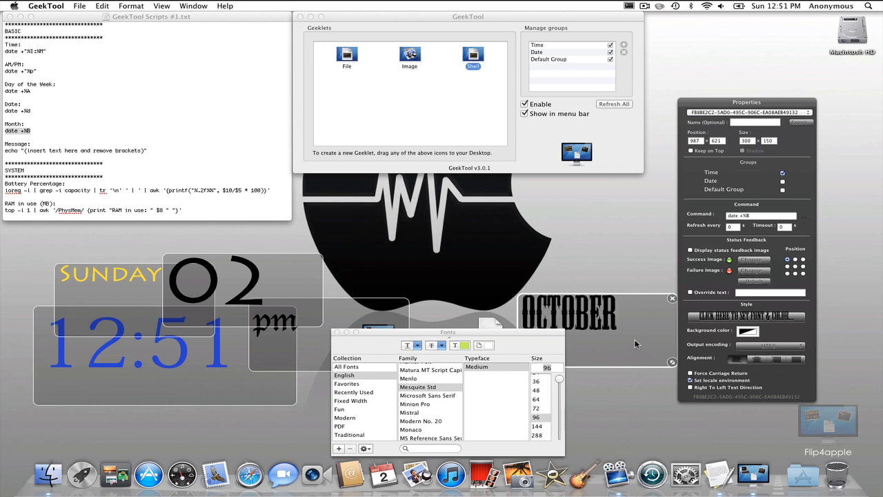
{"action": "left_click_drag", "start_coordinate": [634, 339], "coordinate": [160, 276]}
{"action": "left_click", "coordinate": [337, 333]}
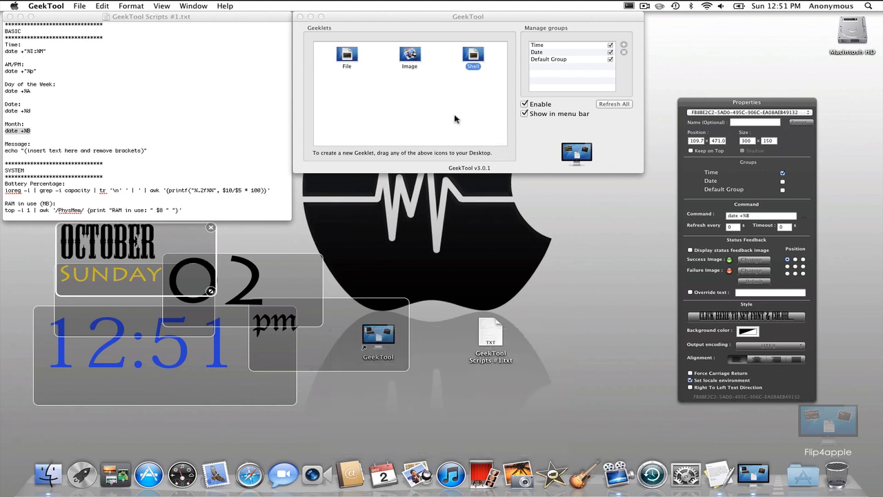
Step: Assign the month geeklet to the Date group instead of the Time group and set it to refresh every 20 s
{"action": "left_click", "coordinate": [783, 180]}
{"action": "left_click", "coordinate": [782, 173]}
{"action": "left_click", "coordinate": [732, 227]}
{"action": "left_click", "coordinate": [634, 222]}
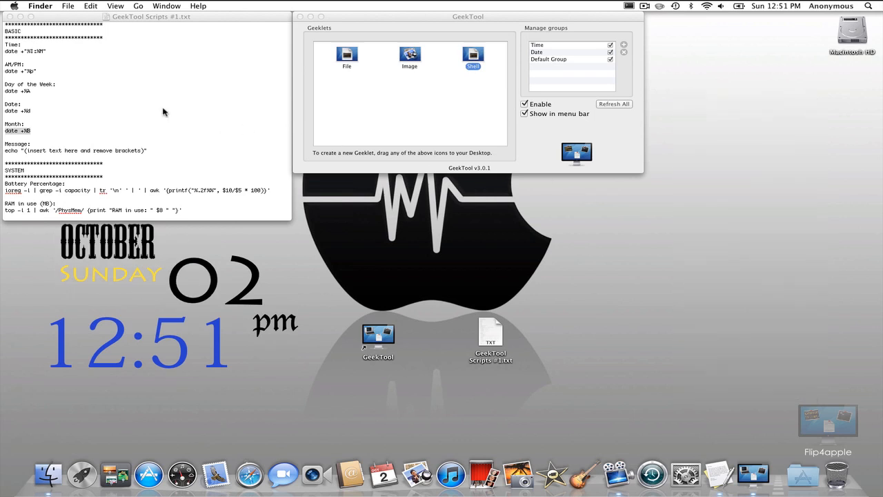
Step: Add another Shell geeklet to an empty area of the desktop for a to-do message
{"action": "left_click", "coordinate": [130, 102]}
{"action": "left_click", "coordinate": [491, 101]}
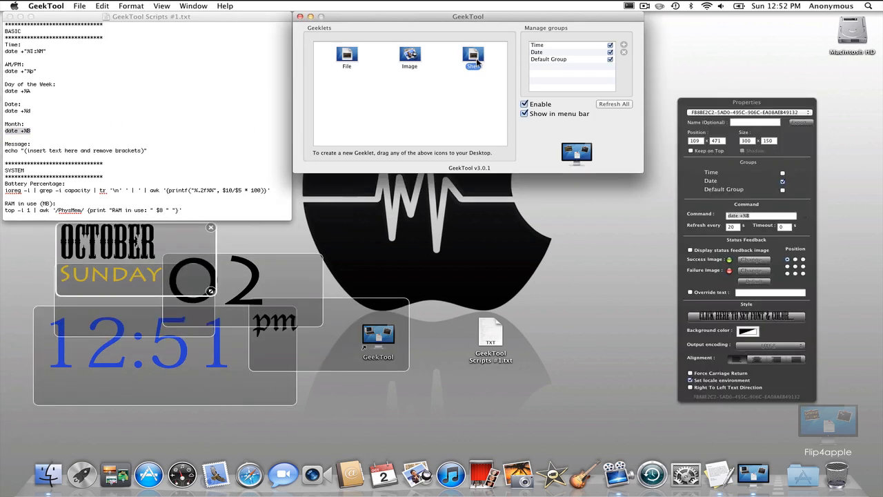
{"action": "left_click_drag", "start_coordinate": [473, 57], "coordinate": [587, 262]}
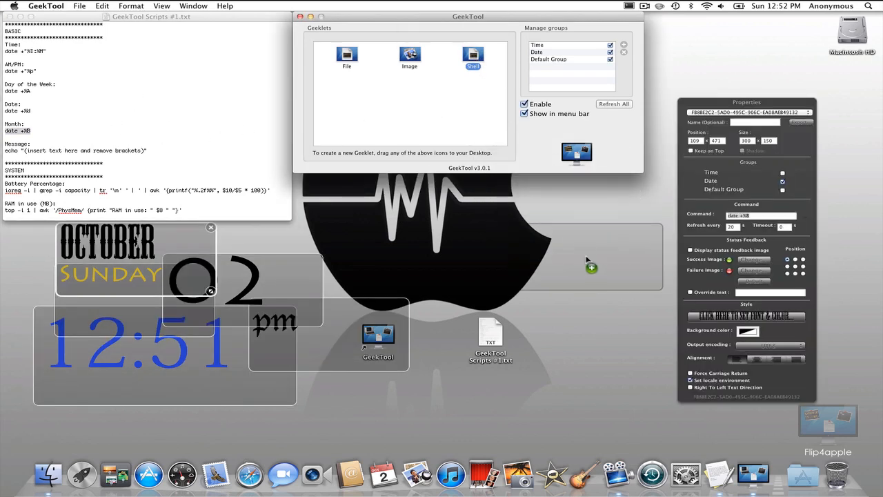
Step: Rename the Default Group as Todo's
{"action": "left_click", "coordinate": [564, 59]}
{"action": "left_click", "coordinate": [565, 59]}
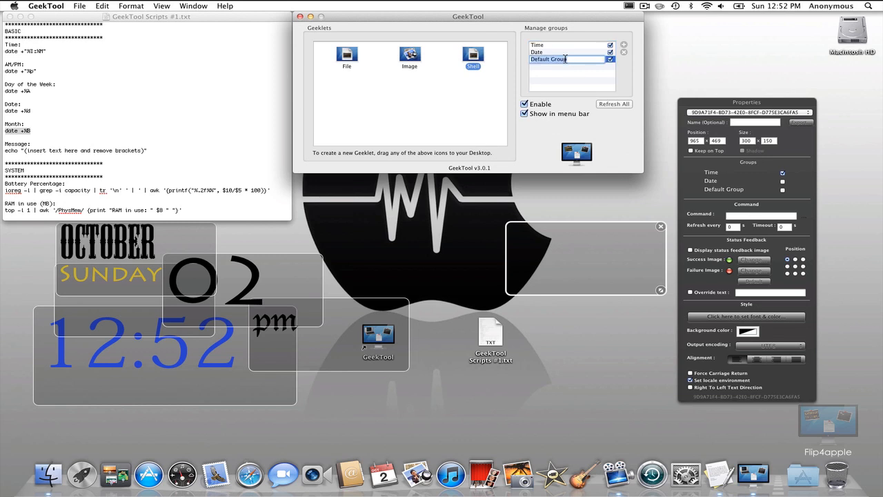
{"action": "type", "text": "Todos"}
{"action": "key", "text": "BackSpace"}
{"action": "left_click", "coordinate": [580, 88]}
{"action": "left_click", "coordinate": [549, 62]}
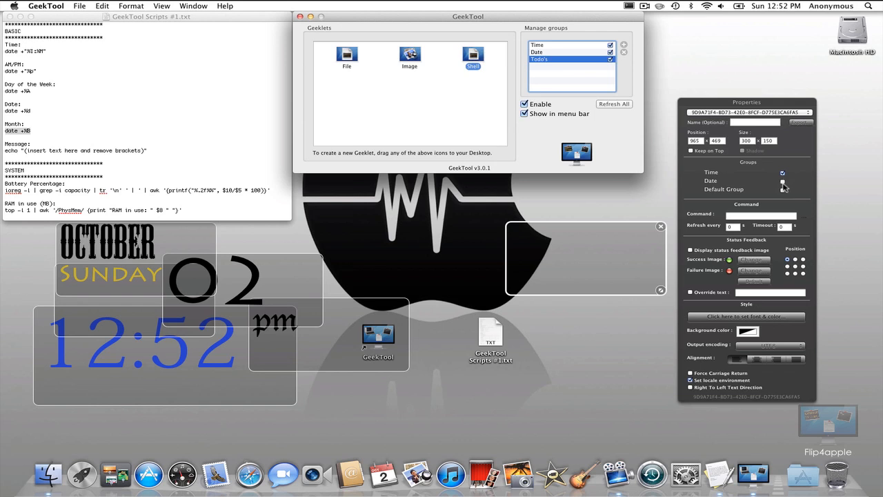
Step: Assign the new empty geeklet to the Todo's group instead of the Time group and move it lower on the desktop
{"action": "left_click", "coordinate": [783, 189]}
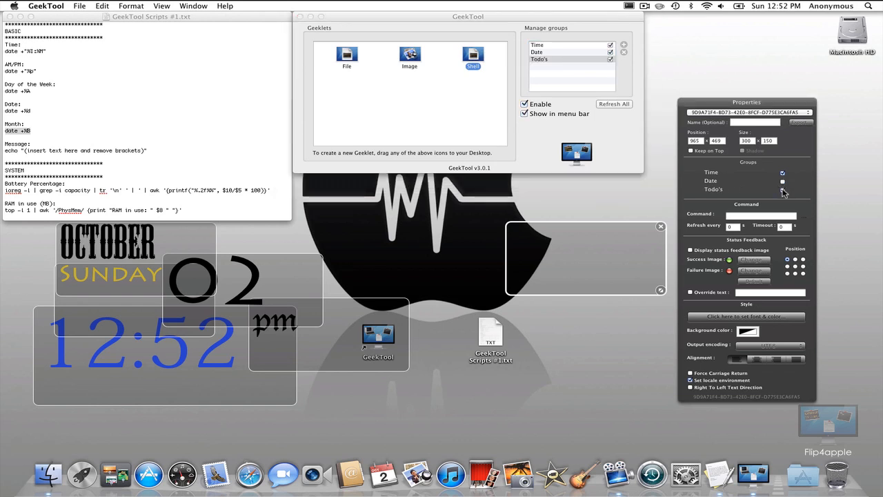
{"action": "left_click", "coordinate": [782, 173]}
{"action": "left_click_drag", "start_coordinate": [610, 246], "coordinate": [618, 383]}
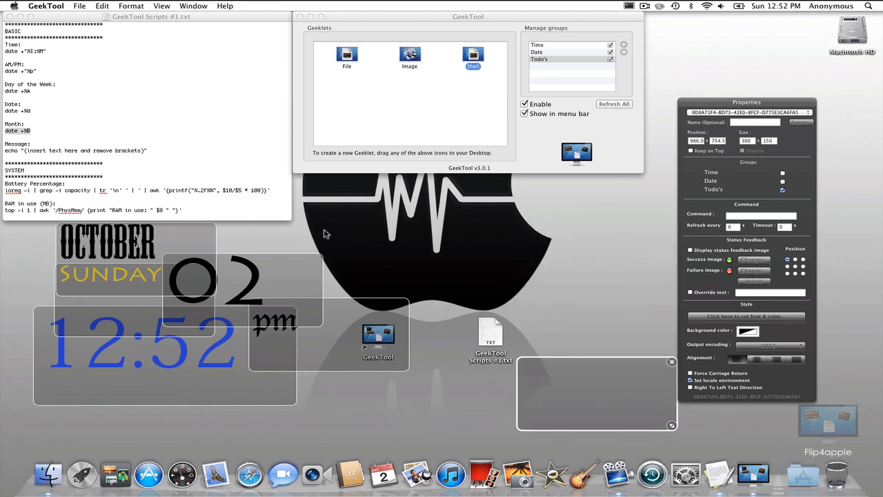
Step: Copy the Message command echo "(insert text here and remove brackets)" from the scripts file into the new geeklet's command
{"action": "left_click", "coordinate": [156, 151]}
{"action": "left_click_drag", "start_coordinate": [156, 151], "coordinate": [6, 151]}
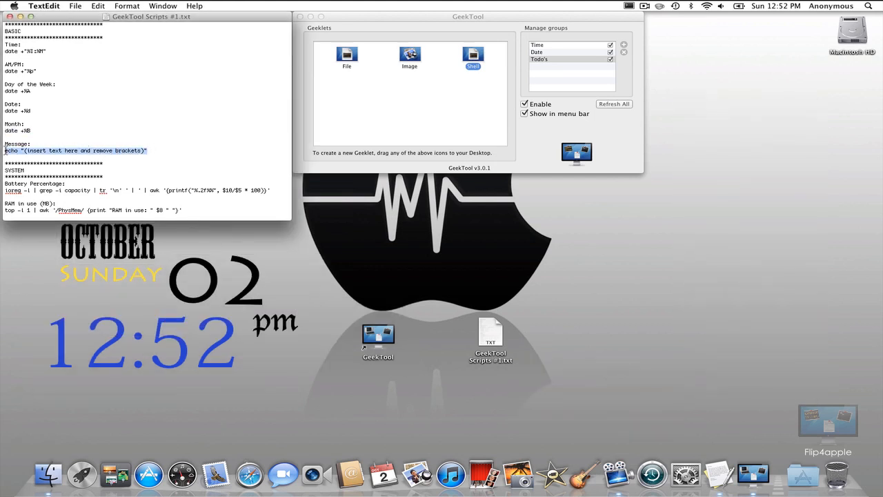
{"action": "key", "text": "super+c"}
{"action": "left_click", "coordinate": [521, 142]}
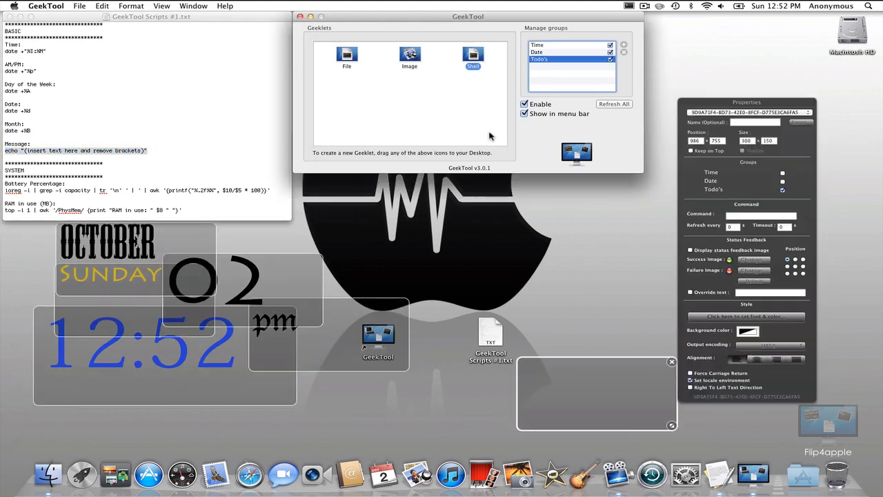
{"action": "left_click", "coordinate": [748, 216]}
{"action": "key", "text": "super+v"}
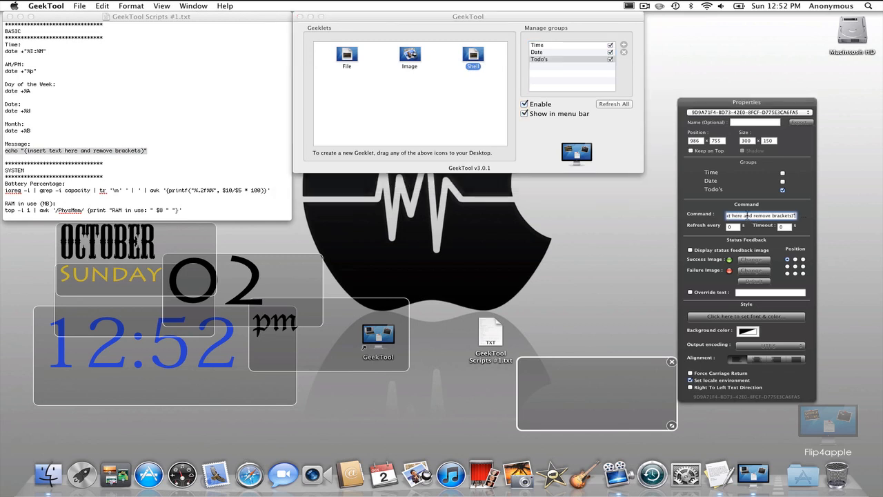
Step: Edit the geeklet's script to replace the bracketed placeholder with To Do List: and save the change
{"action": "left_click", "coordinate": [804, 218]}
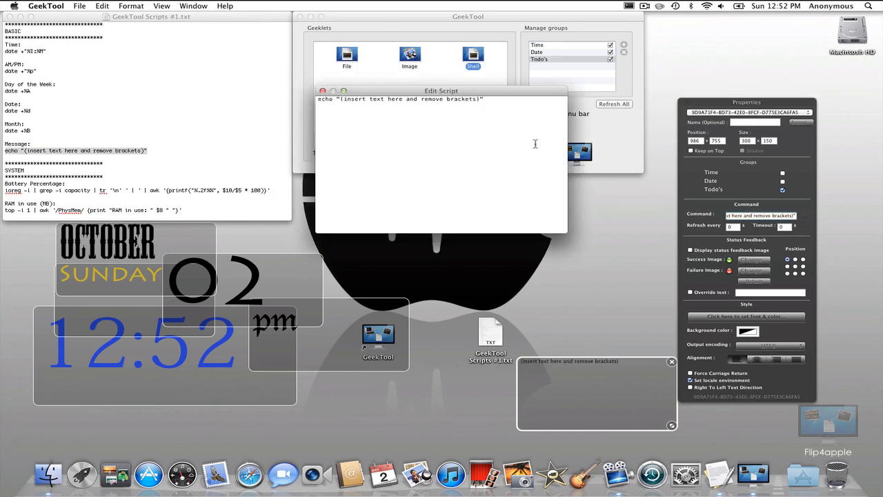
{"action": "left_click_drag", "start_coordinate": [484, 100], "coordinate": [341, 100]}
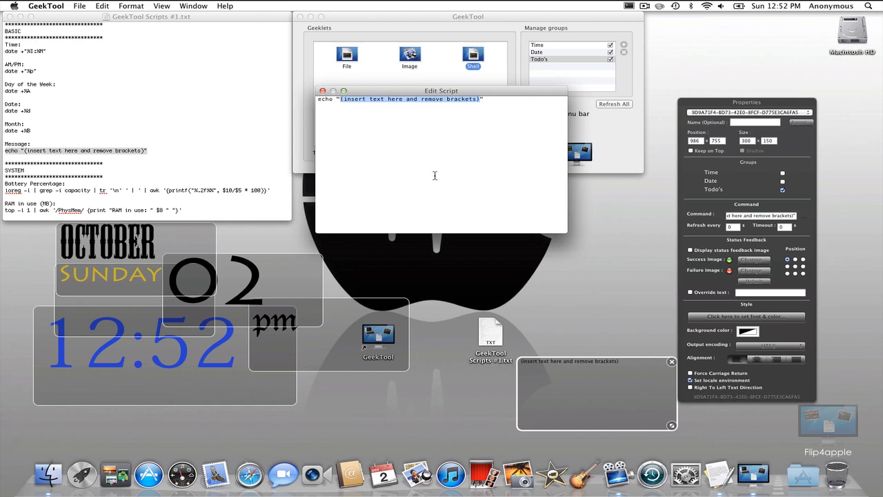
{"action": "type", "text": "To Do List:"}
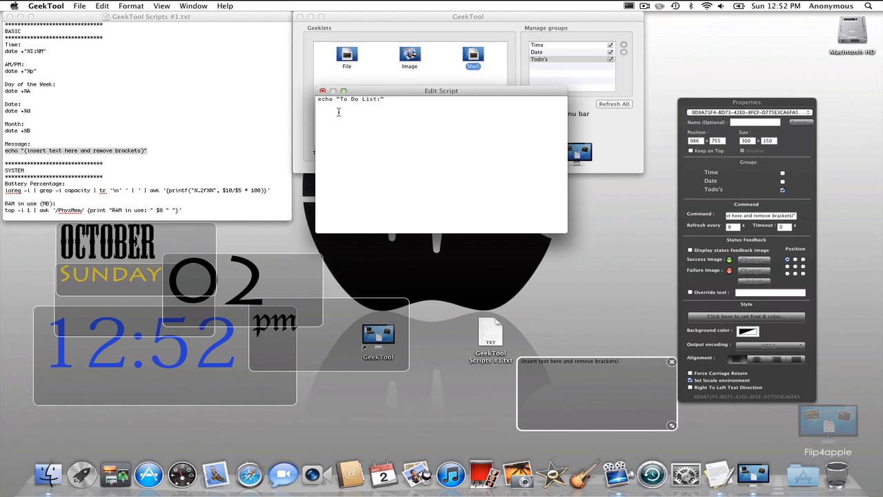
{"action": "left_click", "coordinate": [323, 92]}
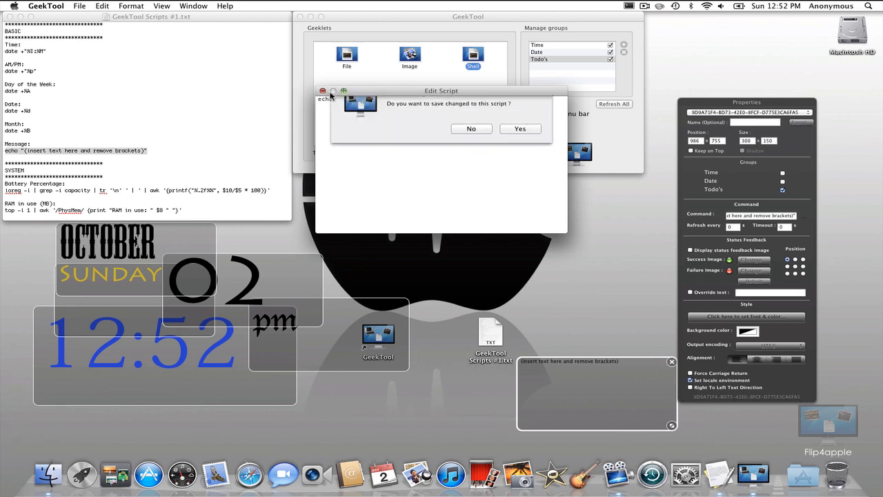
{"action": "left_click", "coordinate": [517, 145]}
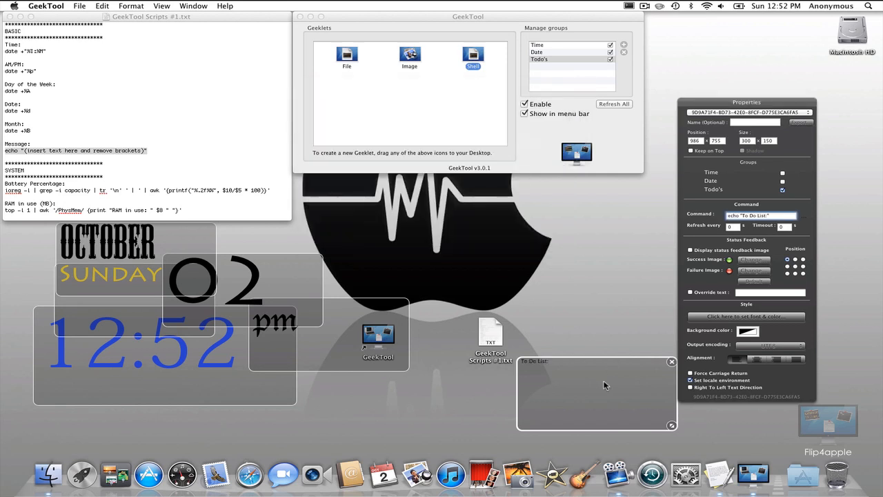
Step: Style the To Do List geeklet in Microsoft Sans Serif at size 64 and close the Fonts window
{"action": "left_click_drag", "start_coordinate": [604, 383], "coordinate": [616, 370]}
{"action": "left_click", "coordinate": [735, 316]}
{"action": "scroll", "coordinate": [428, 401], "scroll_direction": "down", "scroll_amount": 3}
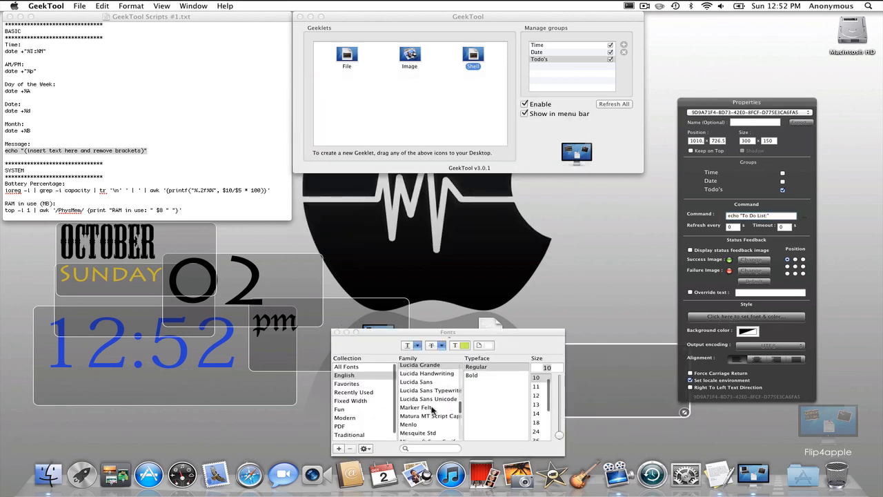
{"action": "left_click", "coordinate": [428, 403]}
{"action": "left_click", "coordinate": [536, 405]}
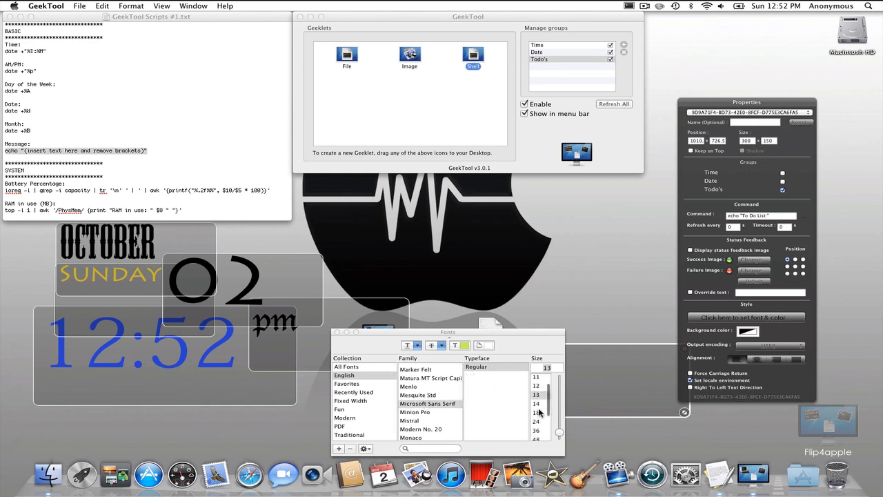
{"action": "scroll", "coordinate": [539, 407], "scroll_direction": "down", "scroll_amount": 3}
{"action": "left_click_drag", "start_coordinate": [537, 334], "coordinate": [473, 329]}
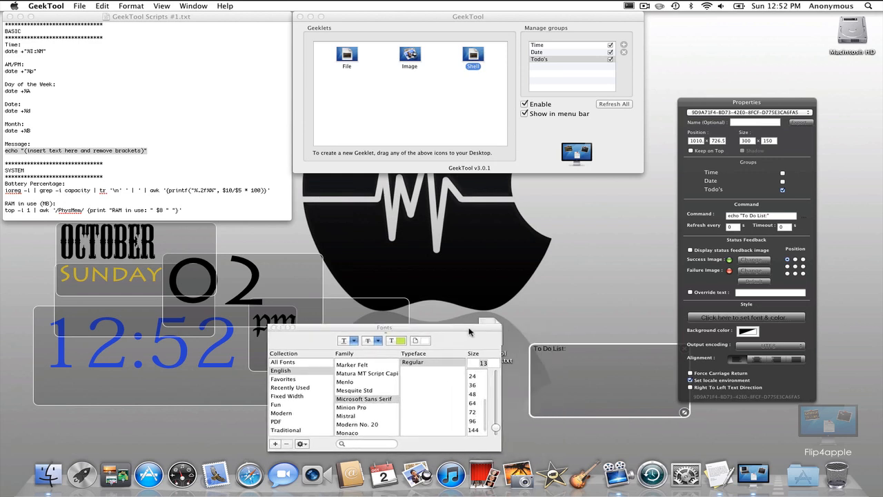
{"action": "left_click", "coordinate": [475, 421]}
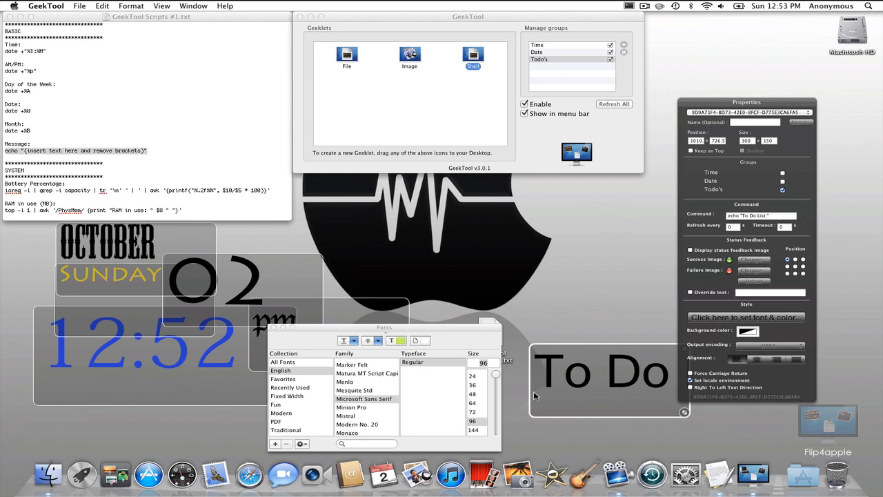
{"action": "left_click", "coordinate": [475, 412]}
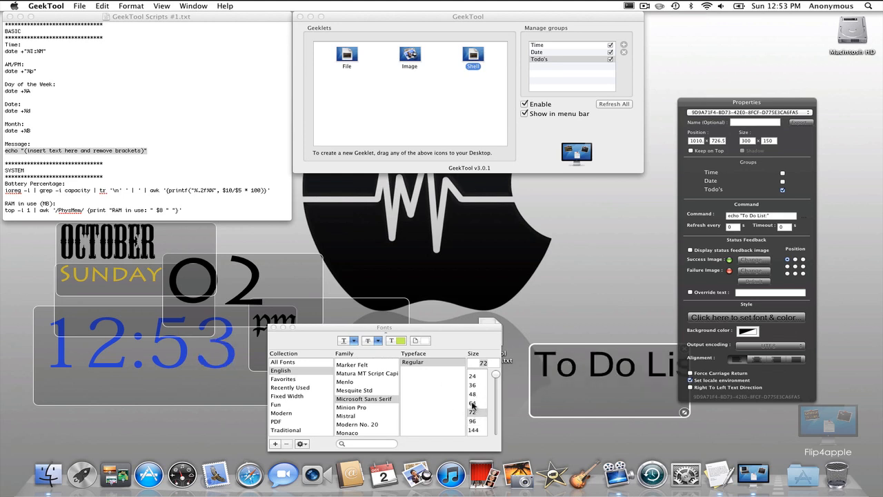
{"action": "left_click", "coordinate": [472, 403]}
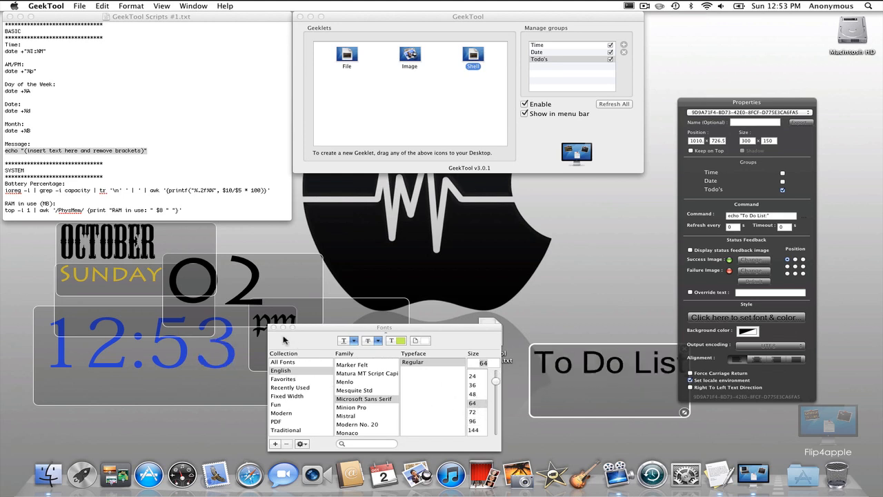
{"action": "left_click", "coordinate": [273, 327]}
Step: Widen the To Do List geeklet to fit its whole heading and move it up beside the Macintosh HD icon
{"action": "left_click_drag", "start_coordinate": [634, 400], "coordinate": [516, 400]}
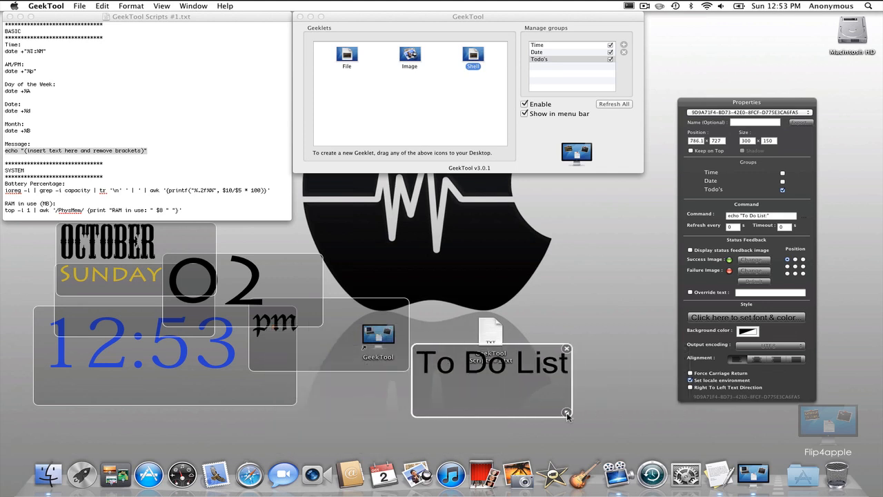
{"action": "left_click_drag", "start_coordinate": [566, 414], "coordinate": [631, 413]}
{"action": "left_click_drag", "start_coordinate": [564, 385], "coordinate": [798, 73]}
{"action": "left_click", "coordinate": [854, 132]}
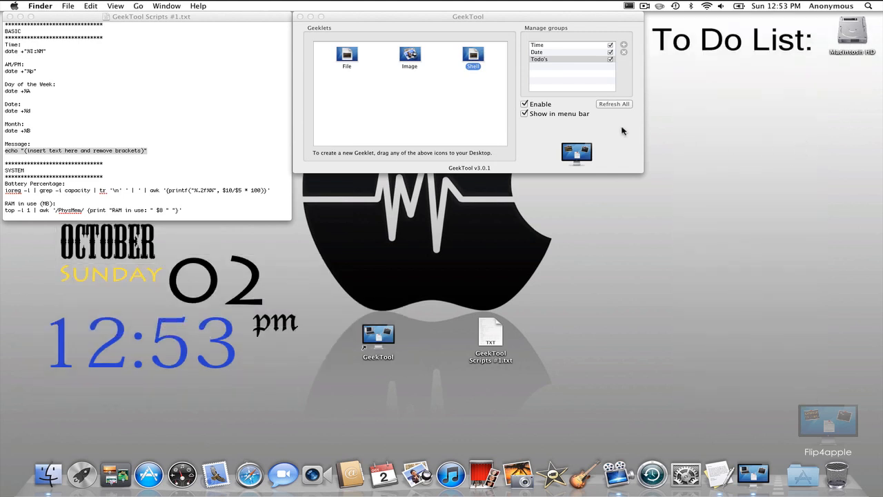
Step: Add another Shell geeklet to the desktop with the command echo "(insert text here and remove brackets)"
{"action": "left_click", "coordinate": [533, 137]}
{"action": "left_click_drag", "start_coordinate": [473, 59], "coordinate": [613, 348]}
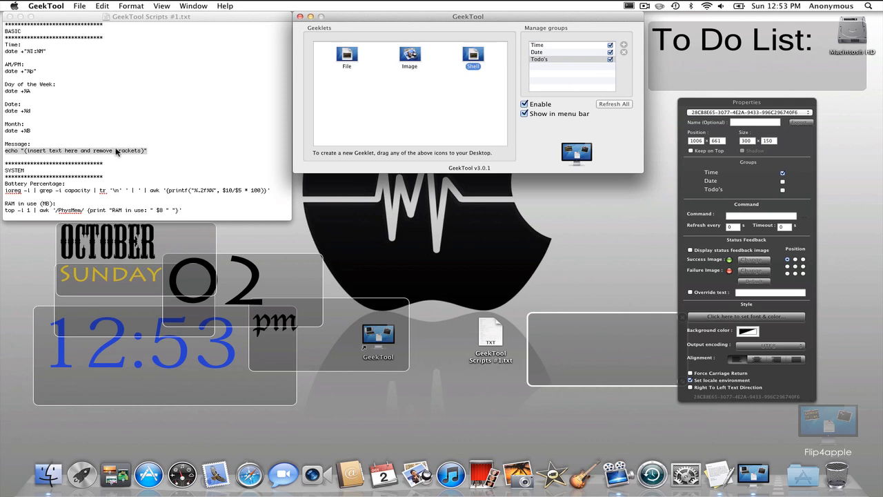
{"action": "left_click", "coordinate": [749, 216]}
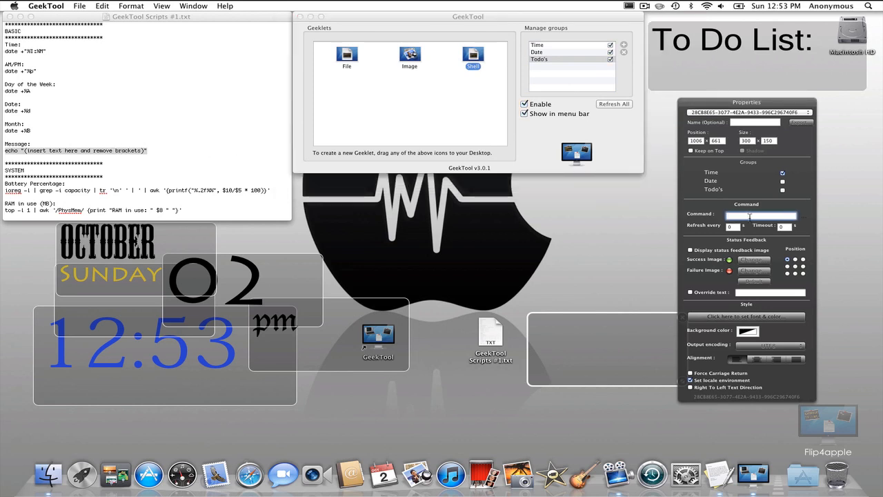
{"action": "type", "text": "echo \"(insert text here and remove brackets)\""}
Step: Edit the new geeklet's script to replace the bracketed placeholder with Walk the dog and save the change
{"action": "left_click", "coordinate": [803, 216]}
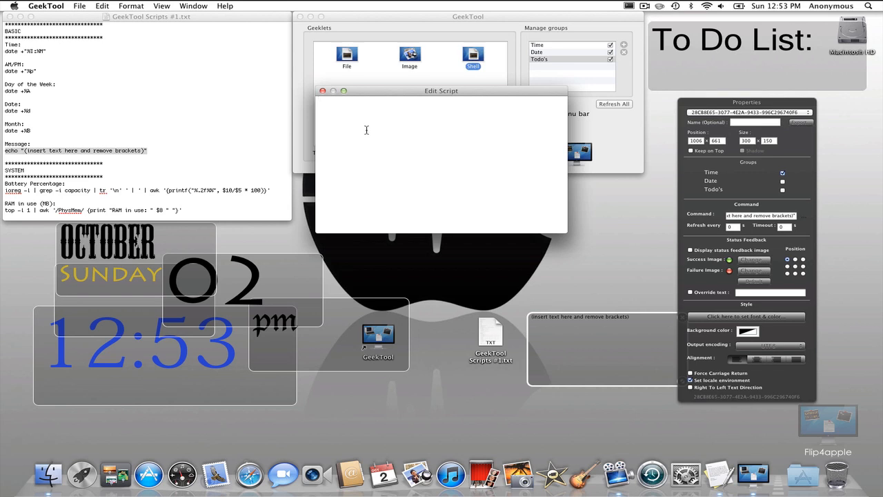
{"action": "left_click", "coordinate": [322, 91]}
{"action": "left_click", "coordinate": [804, 217]}
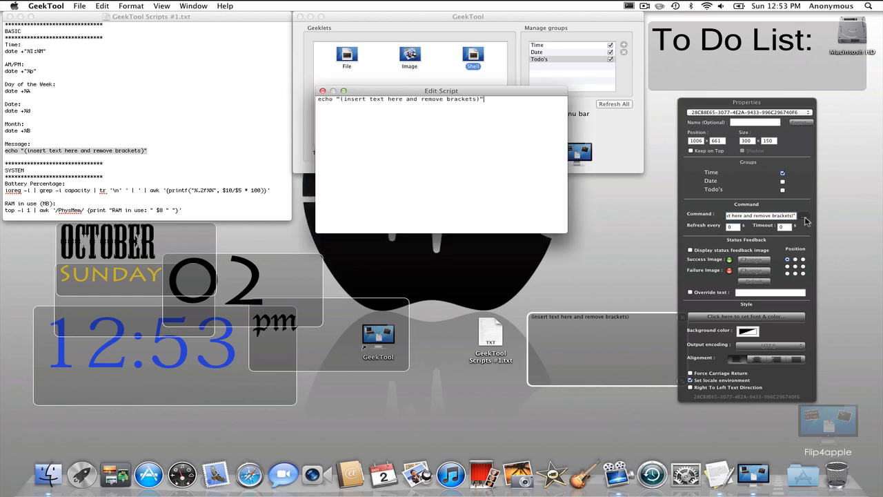
{"action": "left_click_drag", "start_coordinate": [474, 100], "coordinate": [350, 101]}
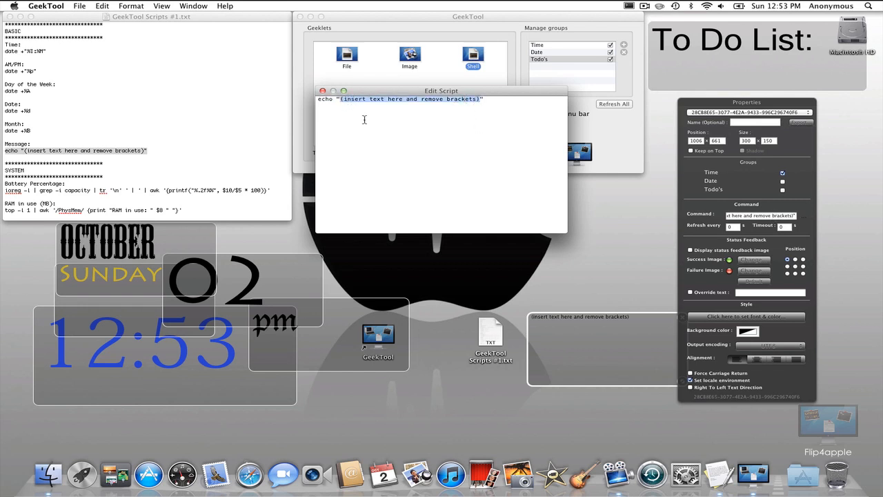
{"action": "type", "text": "Walk the dog"}
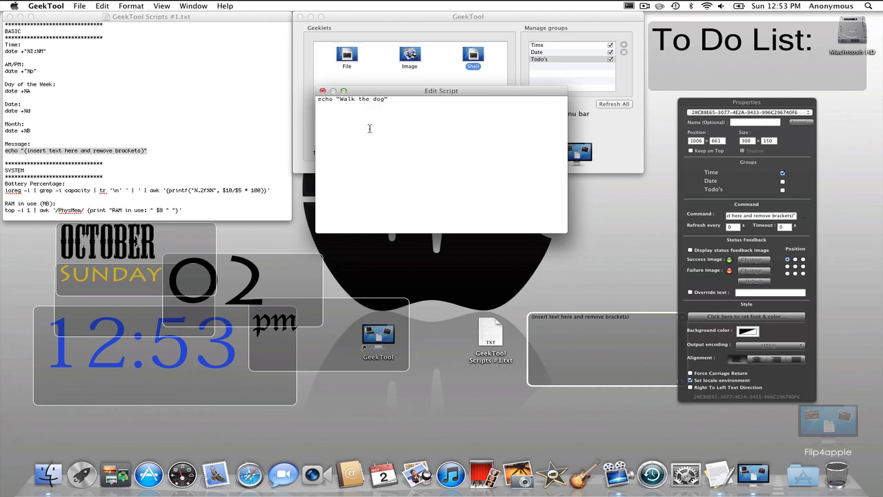
{"action": "left_click", "coordinate": [323, 92]}
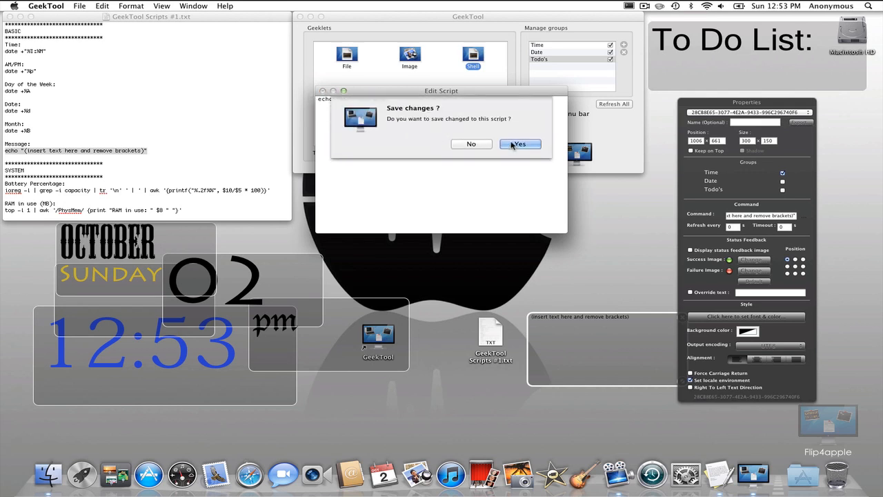
{"action": "left_click", "coordinate": [523, 146]}
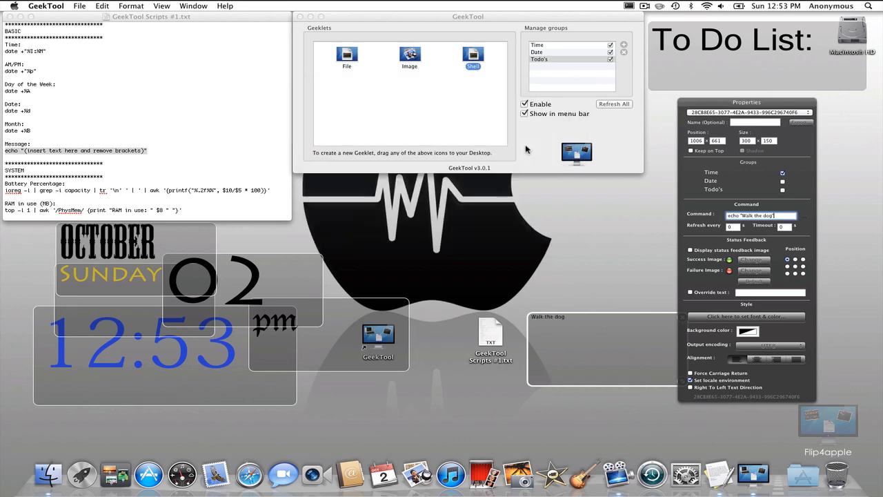
Step: Style the Walk the dog geeklet in Monaco at size 18 and close the Fonts window
{"action": "left_click", "coordinate": [738, 317]}
{"action": "left_click", "coordinate": [368, 397]}
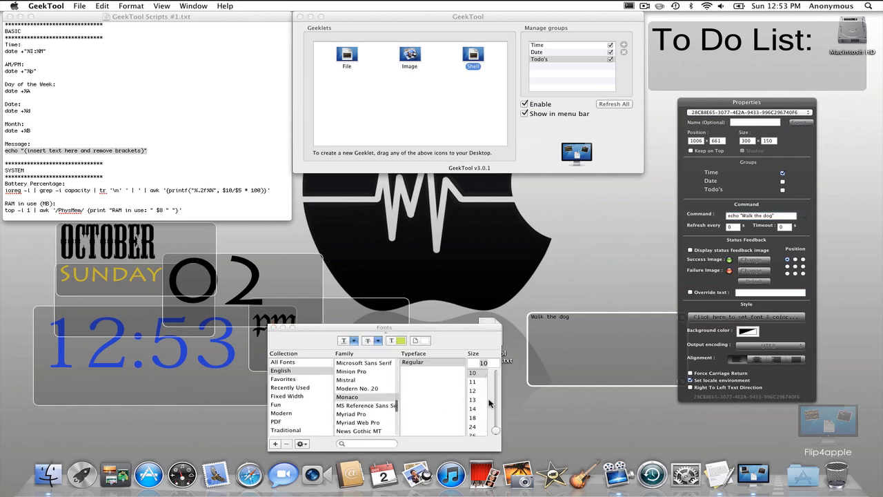
{"action": "left_click", "coordinate": [474, 417]}
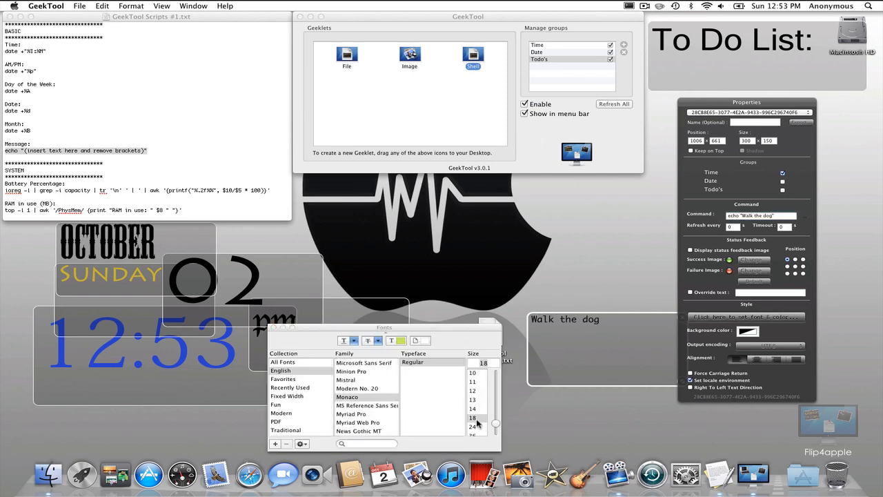
{"action": "left_click", "coordinate": [274, 327]}
Step: Place the Walk the dog geeklet directly under the To Do List heading and assign it to the Todo's group instead of Time
{"action": "left_click_drag", "start_coordinate": [635, 348], "coordinate": [736, 97]}
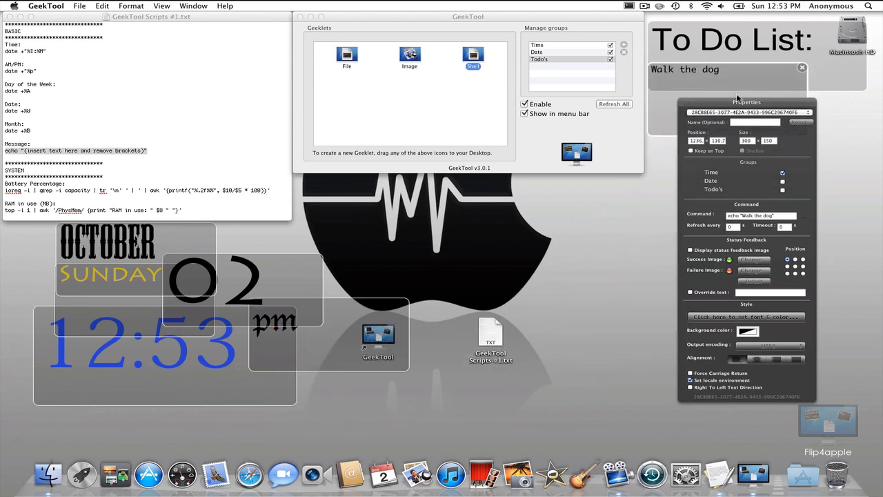
{"action": "left_click", "coordinate": [782, 190]}
{"action": "left_click", "coordinate": [782, 172]}
Step: Close the GeekTool Scripts #1.txt document, move the GeekTool window aside and switch to the desktop to view the geeklets without frames
{"action": "left_click_drag", "start_coordinate": [568, 20], "coordinate": [490, 22]}
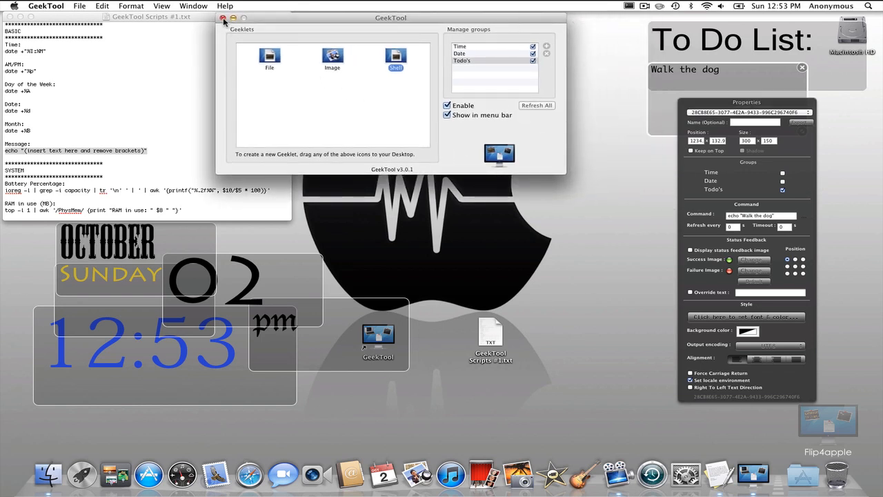
{"action": "left_click", "coordinate": [9, 17]}
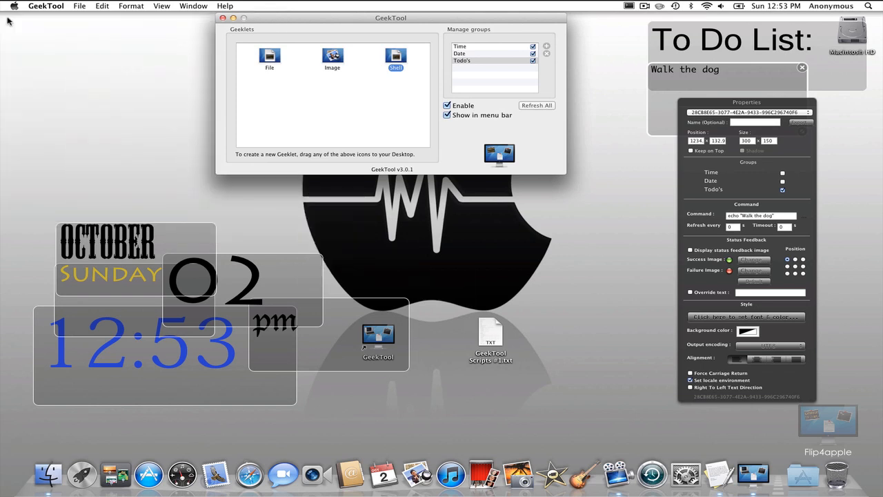
{"action": "left_click_drag", "start_coordinate": [319, 27], "coordinate": [181, 26]}
{"action": "left_click", "coordinate": [572, 266]}
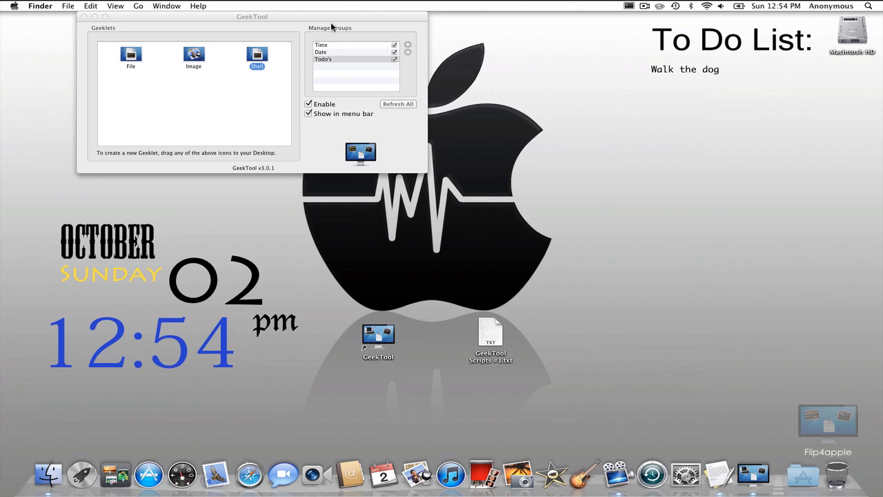
{"action": "left_click_drag", "start_coordinate": [331, 17], "coordinate": [316, 17]}
{"action": "left_click", "coordinate": [551, 172]}
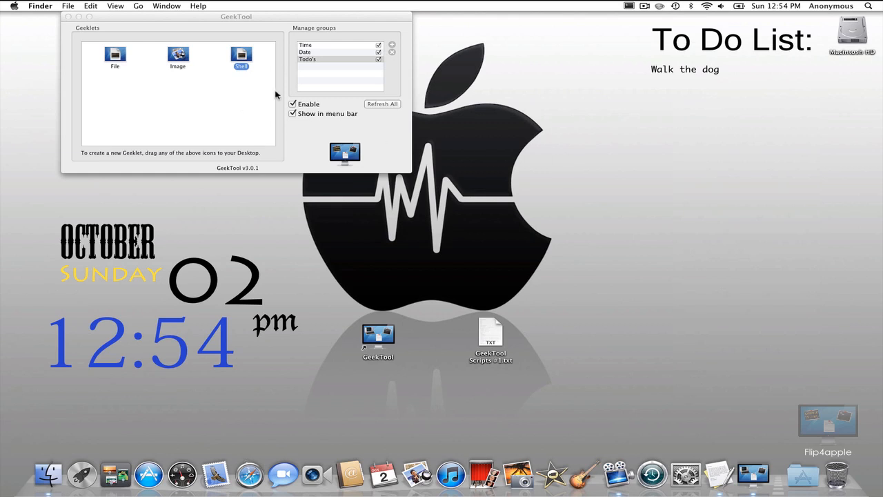
Step: Disable the Todo's group to hide its geeklets from the desktop and enable it again
{"action": "left_click", "coordinate": [292, 23]}
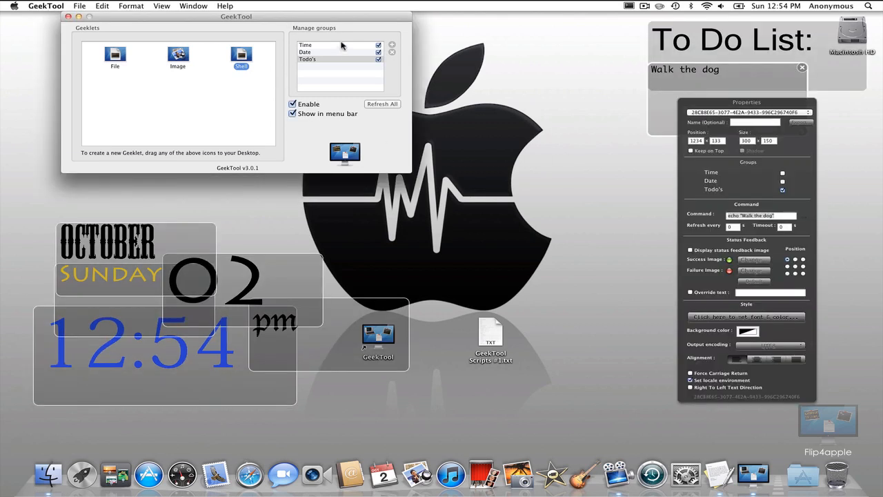
{"action": "left_click", "coordinate": [333, 54]}
{"action": "left_click", "coordinate": [333, 60]}
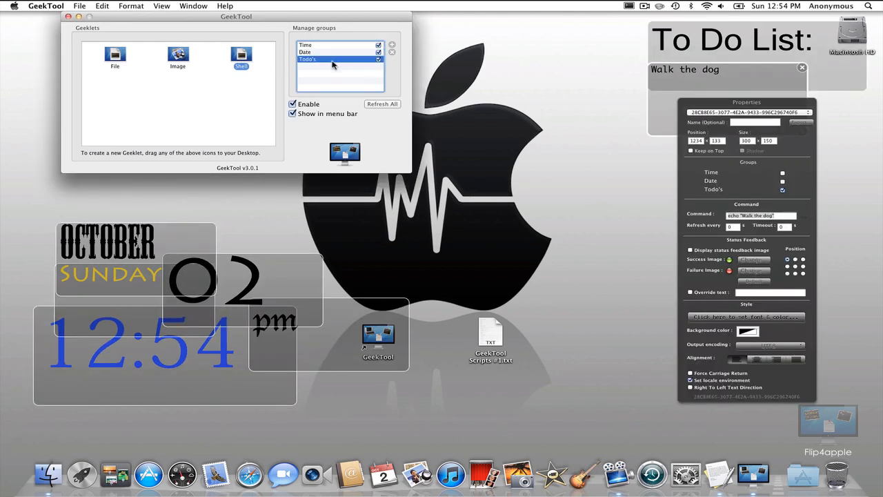
{"action": "left_click", "coordinate": [379, 61]}
{"action": "left_click", "coordinate": [503, 93]}
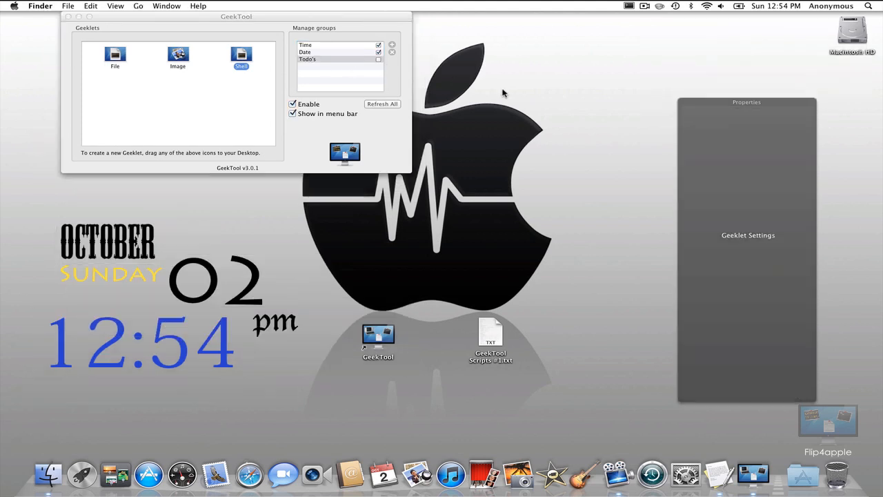
{"action": "left_click", "coordinate": [324, 60]}
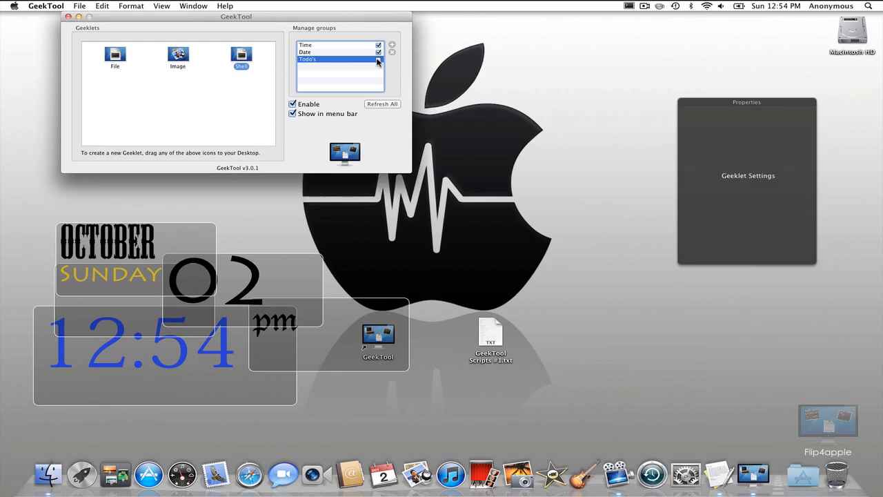
{"action": "left_click", "coordinate": [378, 60]}
Step: Toggle the Date and Time groups off and back on, and close the GeekTool window
{"action": "left_click", "coordinate": [378, 52]}
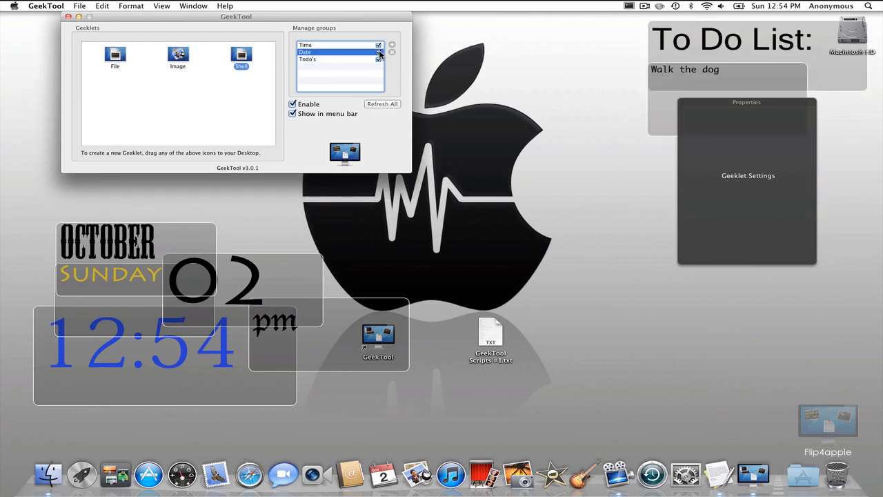
{"action": "left_click", "coordinate": [378, 52]}
{"action": "left_click", "coordinate": [378, 45]}
{"action": "left_click", "coordinate": [378, 45]}
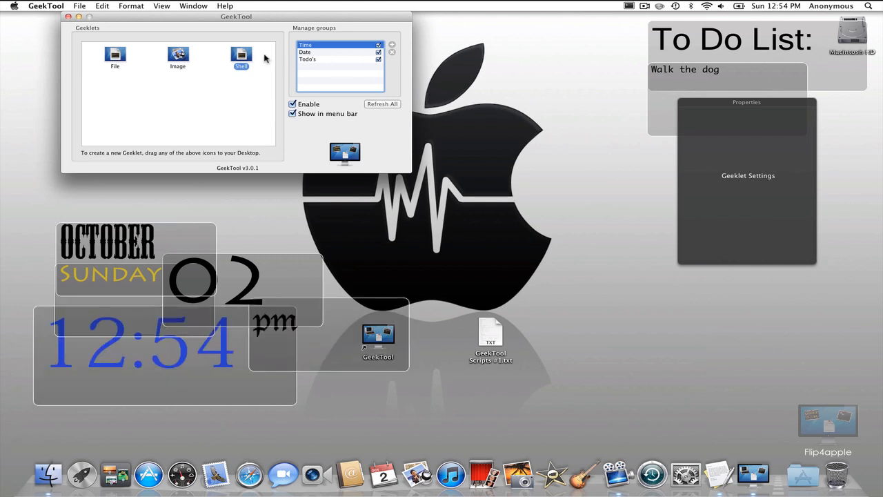
{"action": "left_click", "coordinate": [68, 16]}
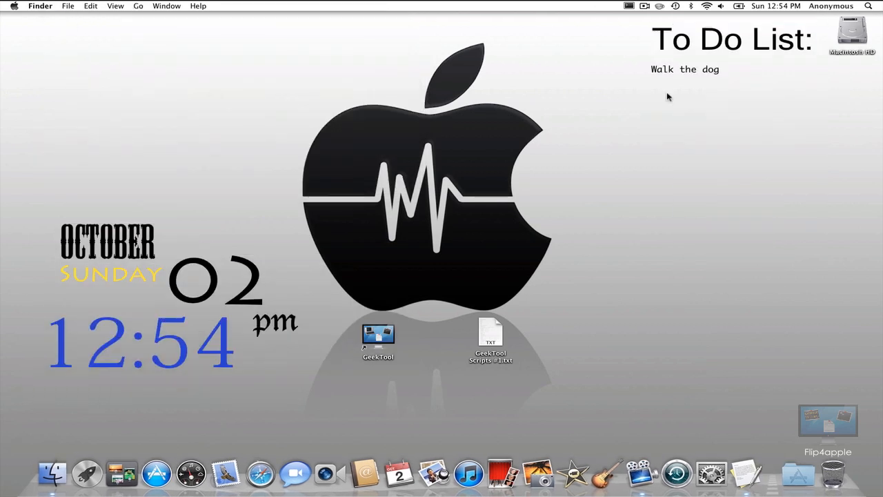